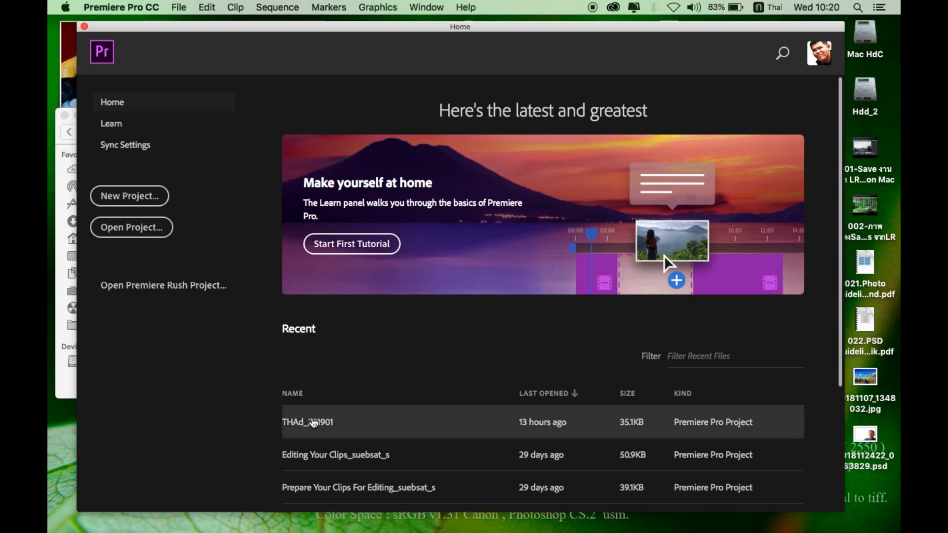
- Open the recent project THAd_201901 and import MVI_0019.mp4 from the All Video folder
{"action": "left_click", "coordinate": [313, 423]}
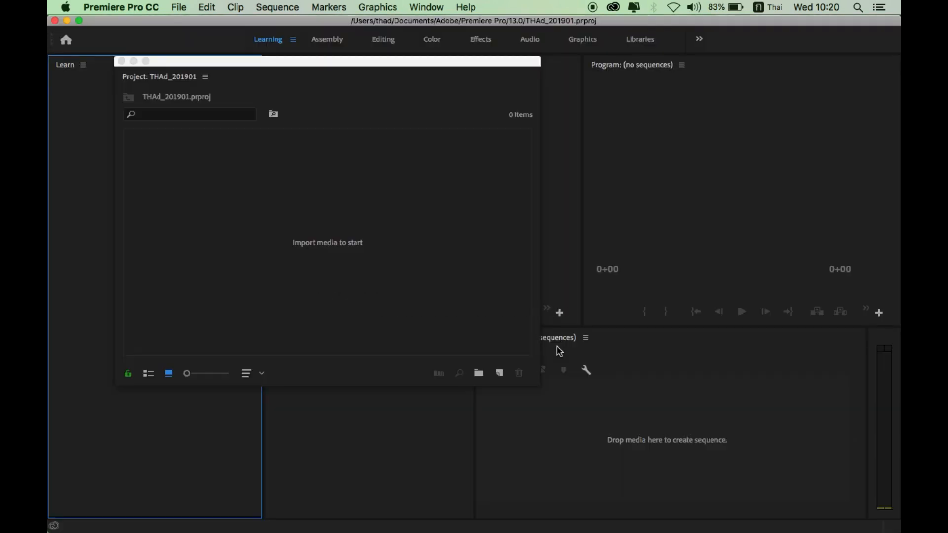
{"action": "double_click", "coordinate": [175, 158]}
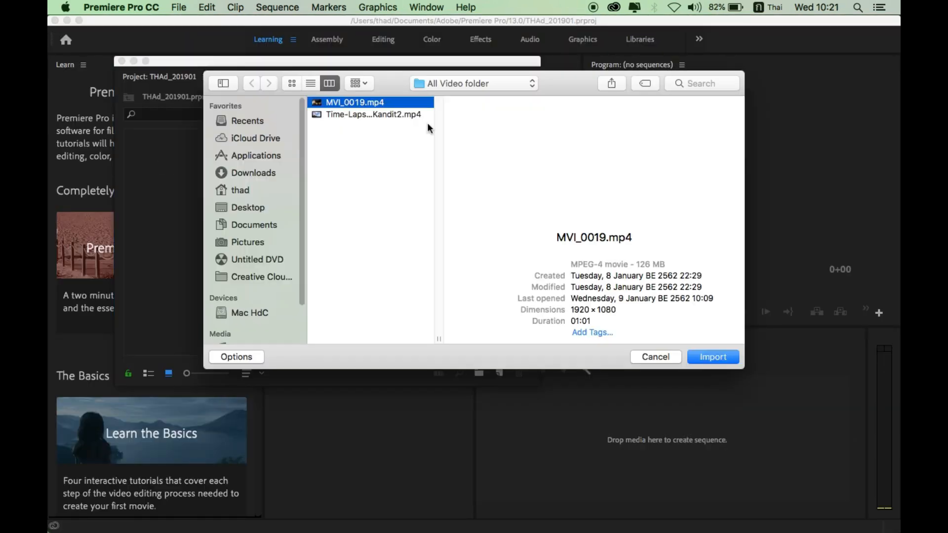
{"action": "left_click", "coordinate": [673, 332]}
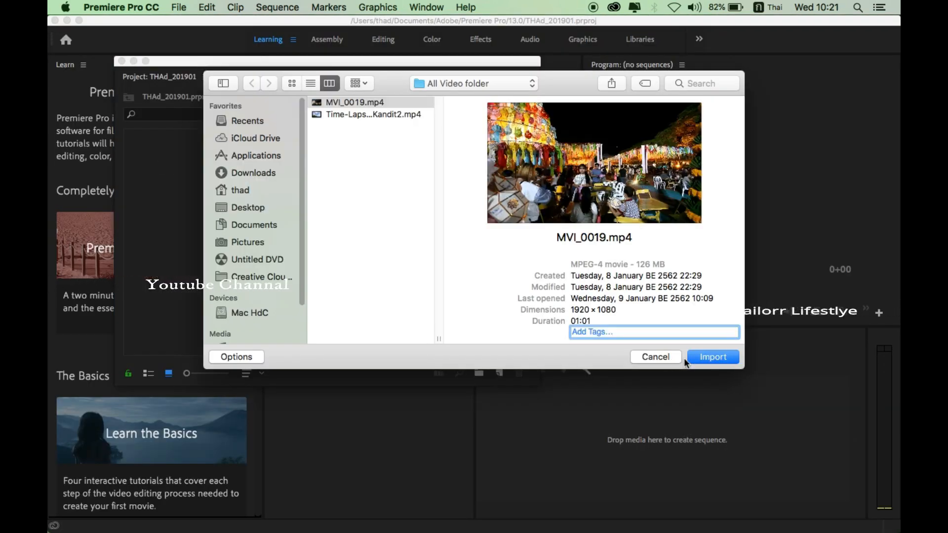
{"action": "left_click", "coordinate": [709, 359]}
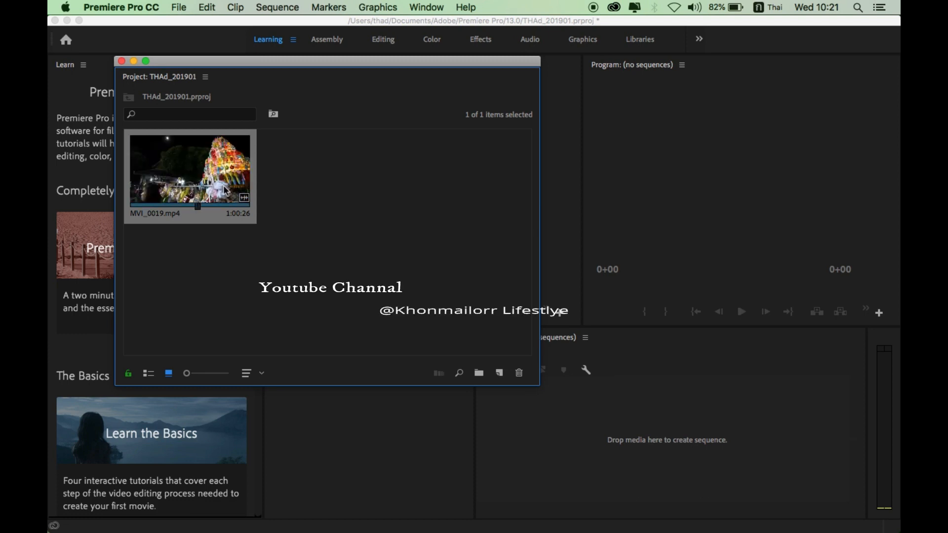
- Create a sequence from MVI_0019.mp4 and start a text layer over the dark sky near the top of the frame
{"action": "left_click_drag", "start_coordinate": [224, 187], "coordinate": [582, 433]}
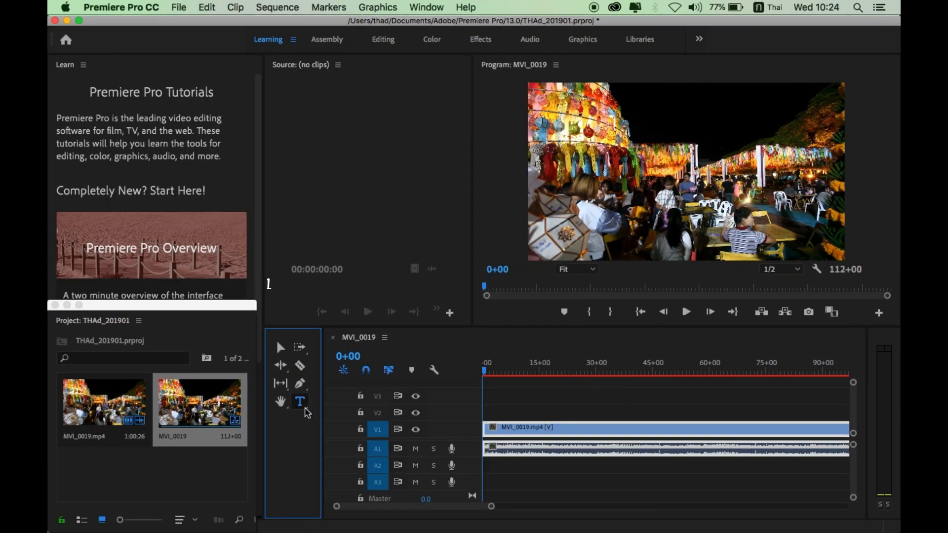
{"action": "left_click", "coordinate": [302, 402]}
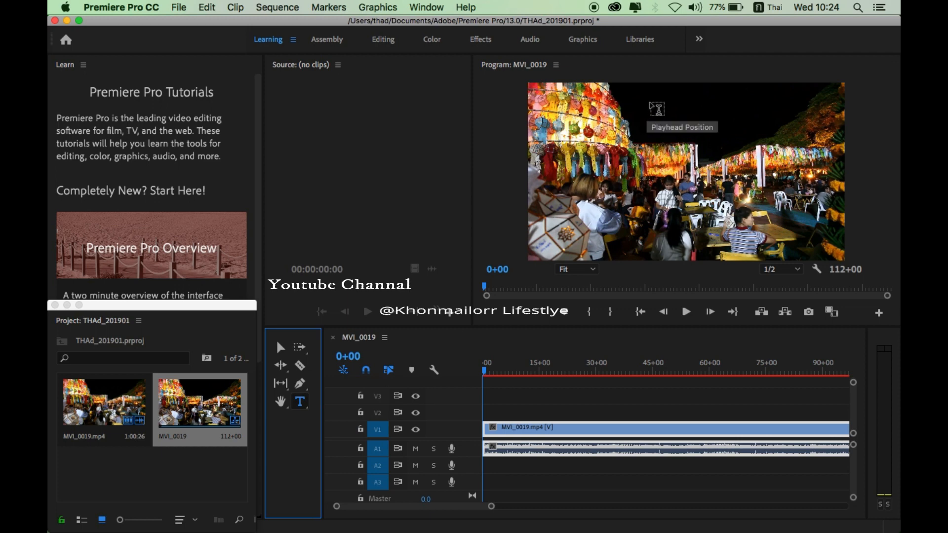
{"action": "left_click", "coordinate": [652, 104]}
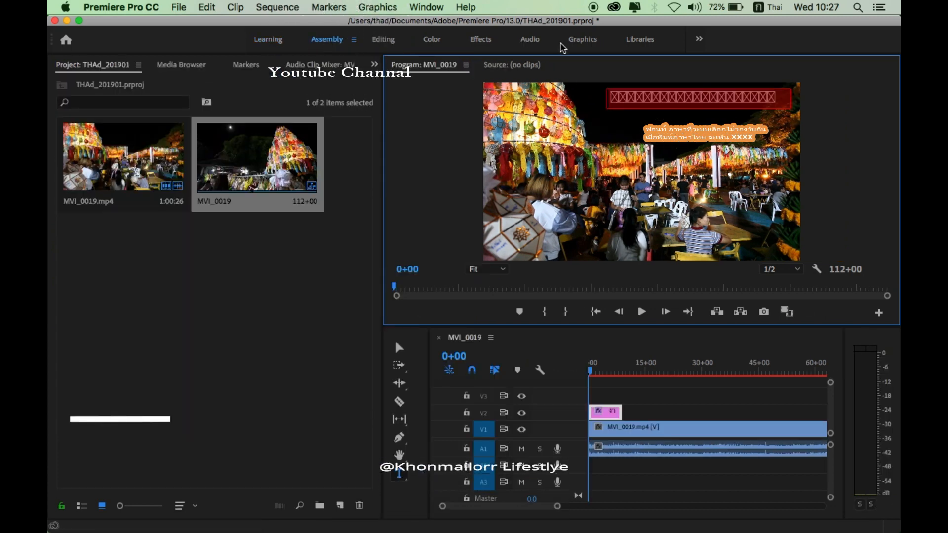
- Switch to the Graphics workspace and place the two-line "Your Name Here" title template on track V2 at the sequence start
{"action": "left_click", "coordinate": [581, 44]}
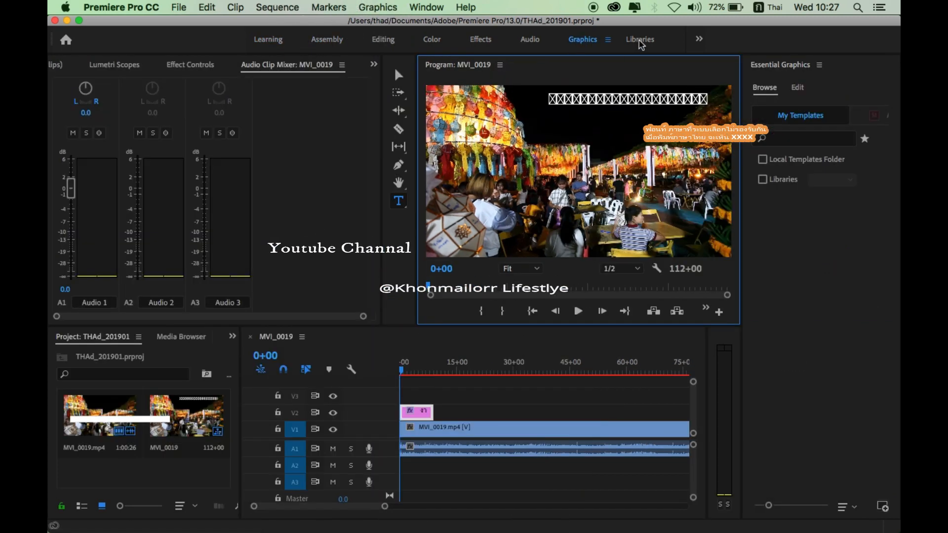
{"action": "left_click", "coordinate": [807, 332]}
{"action": "left_click_drag", "start_coordinate": [807, 331], "coordinate": [452, 411]}
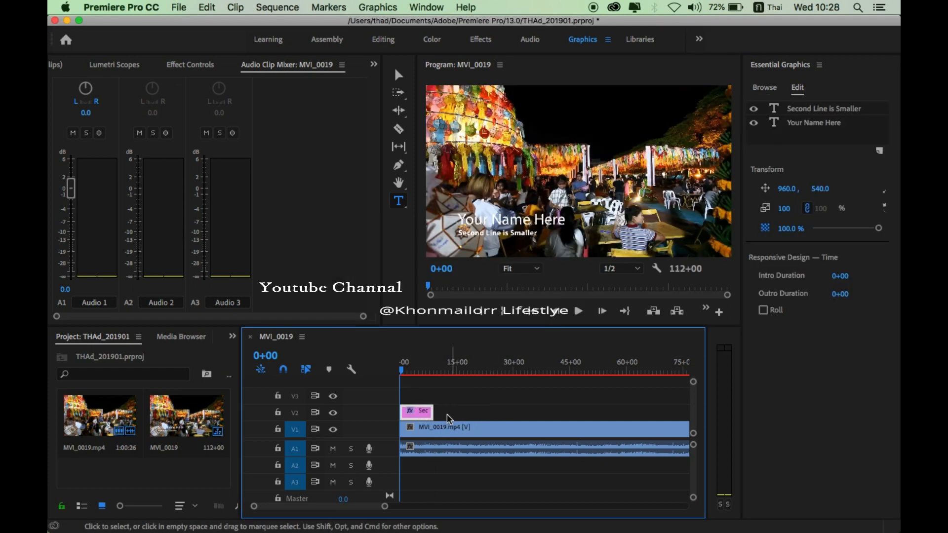
{"action": "left_click", "coordinate": [427, 416]}
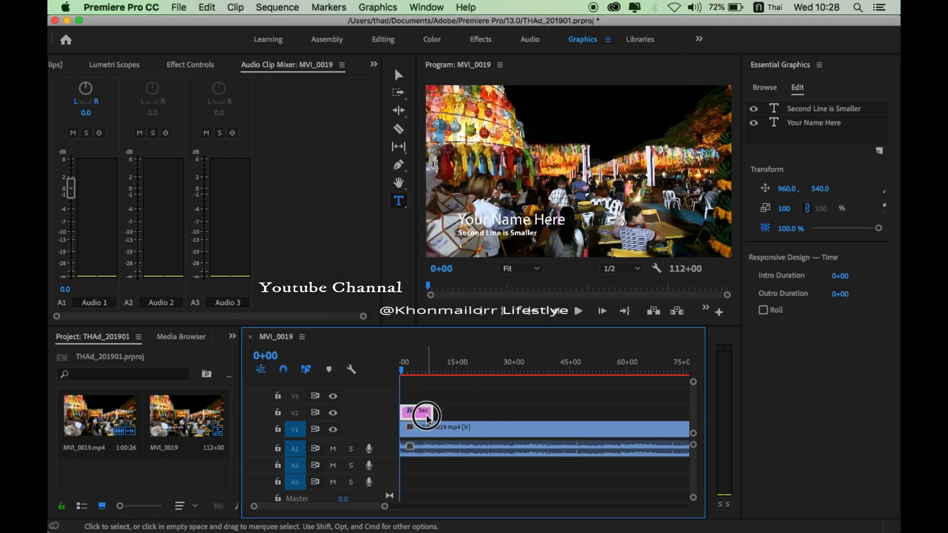
- Move the "Your Name Here" text up over the dark sky to about 669, 285 and enlarge it to about 159%
{"action": "left_click", "coordinate": [471, 222]}
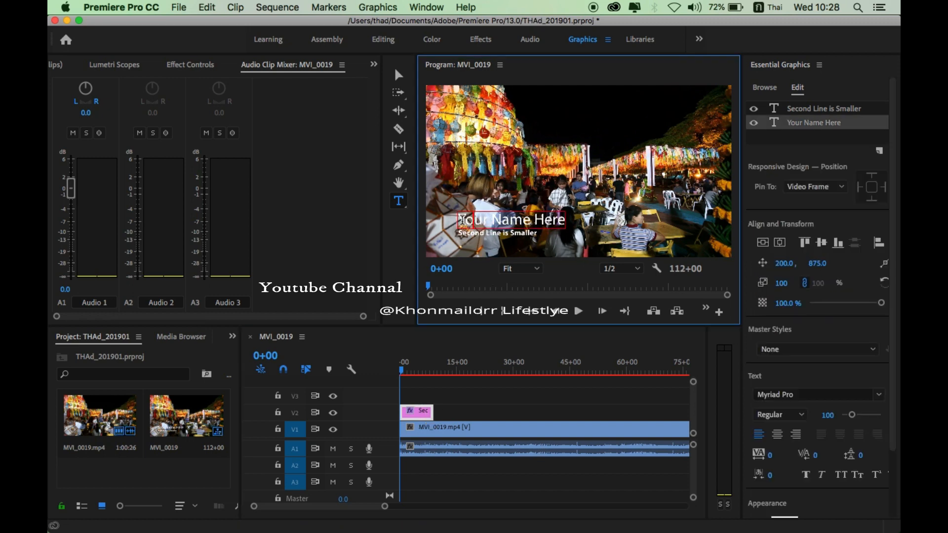
{"action": "left_click_drag", "start_coordinate": [461, 220], "coordinate": [557, 227]}
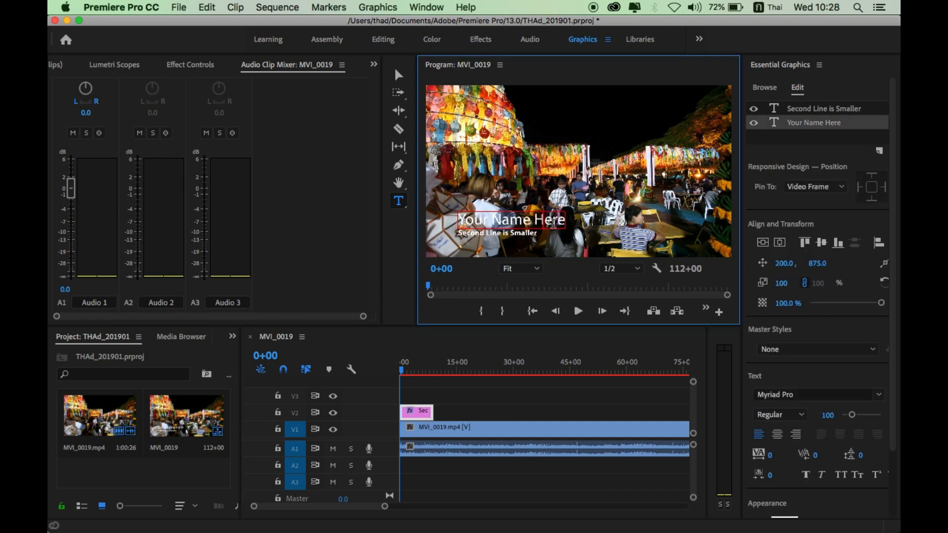
{"action": "left_click", "coordinate": [397, 73]}
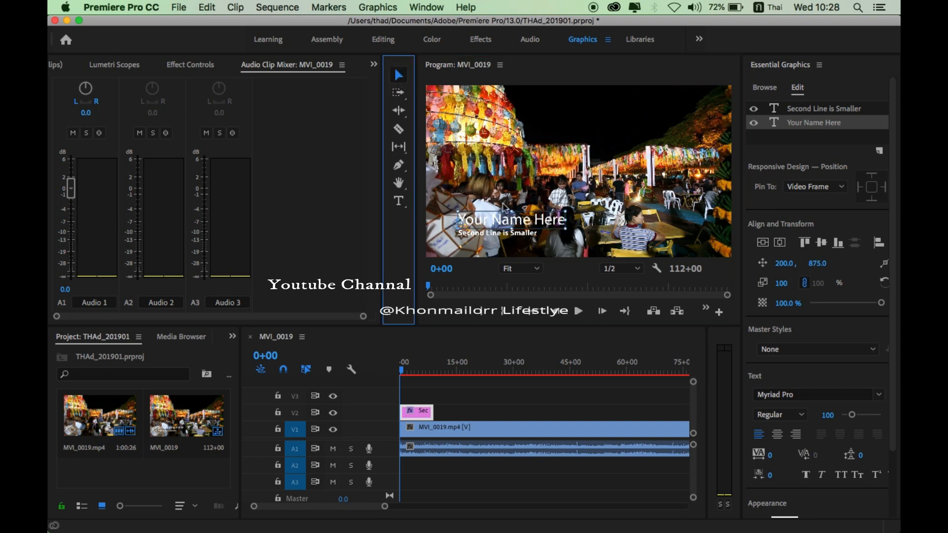
{"action": "left_click_drag", "start_coordinate": [568, 232], "coordinate": [623, 117]}
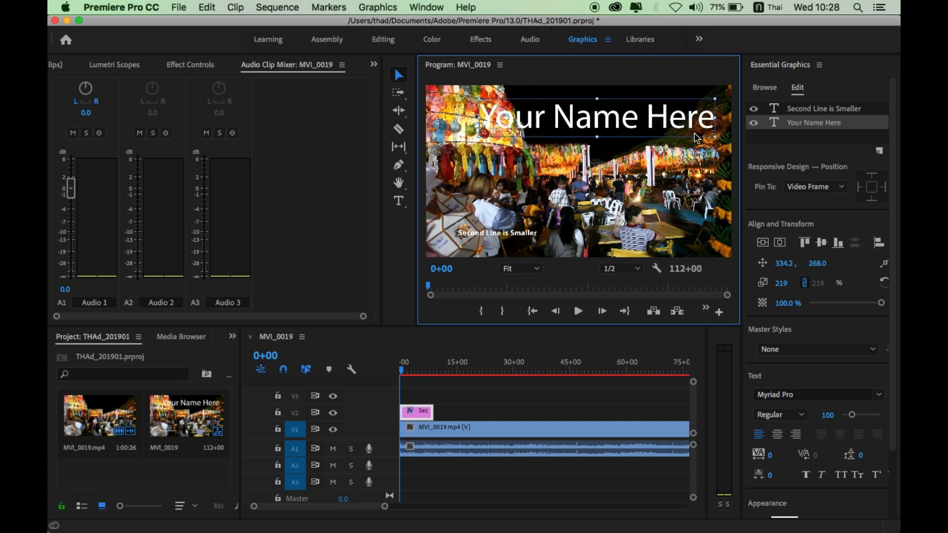
{"action": "left_click_drag", "start_coordinate": [716, 137], "coordinate": [653, 133]}
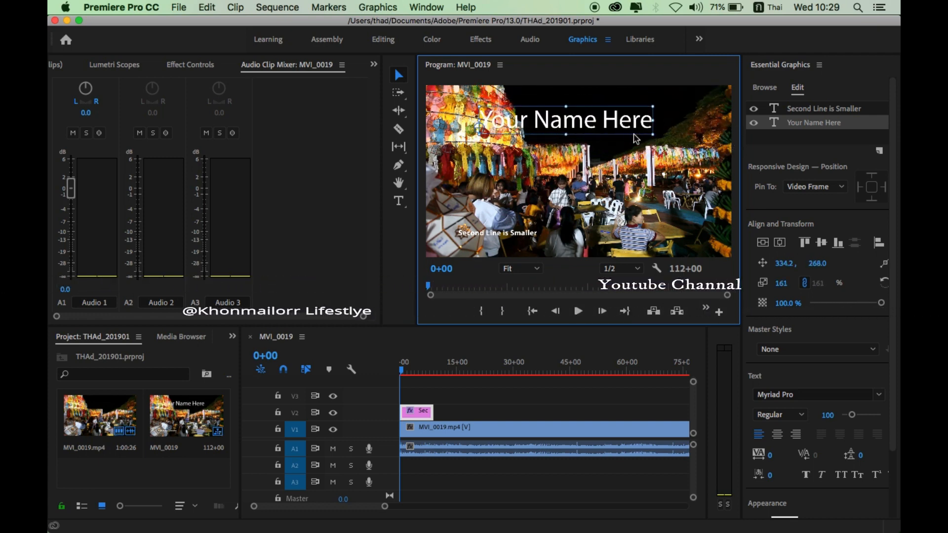
{"action": "left_click_drag", "start_coordinate": [592, 112], "coordinate": [629, 125]}
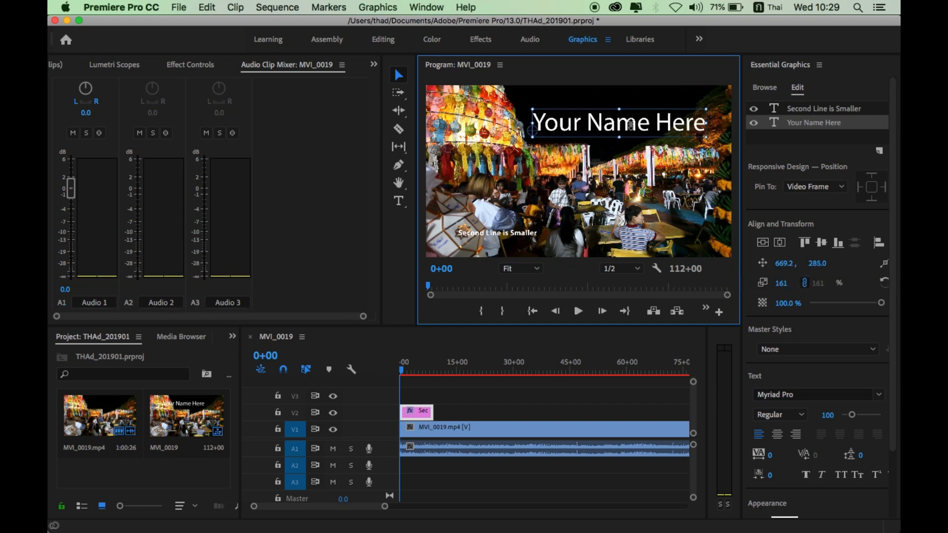
{"action": "mouse_move", "coordinate": [537, 120]}
{"action": "left_mouse_down"}
{"action": "mouse_move", "coordinate": [641, 130]}
{"action": "mouse_move", "coordinate": [543, 125]}
{"action": "left_mouse_up"}
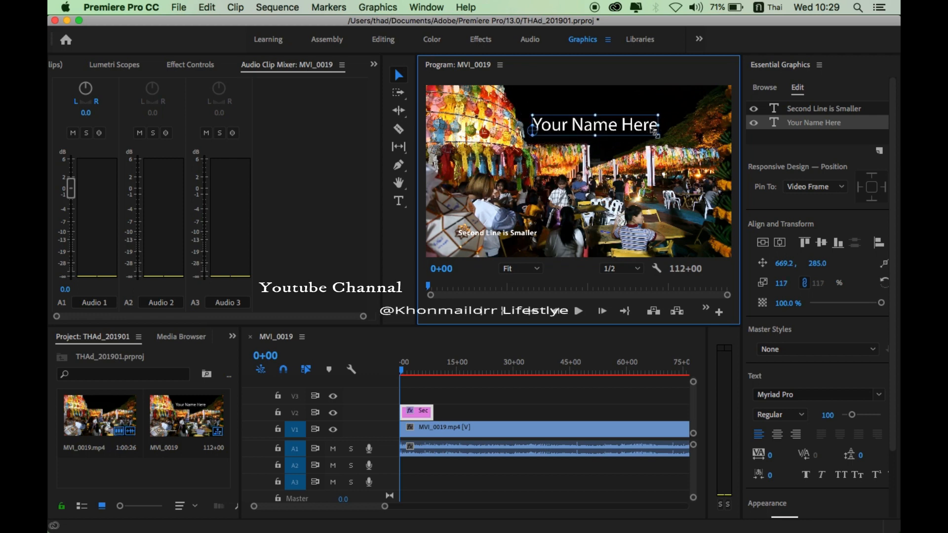
{"action": "left_click_drag", "start_coordinate": [655, 132], "coordinate": [703, 134]}
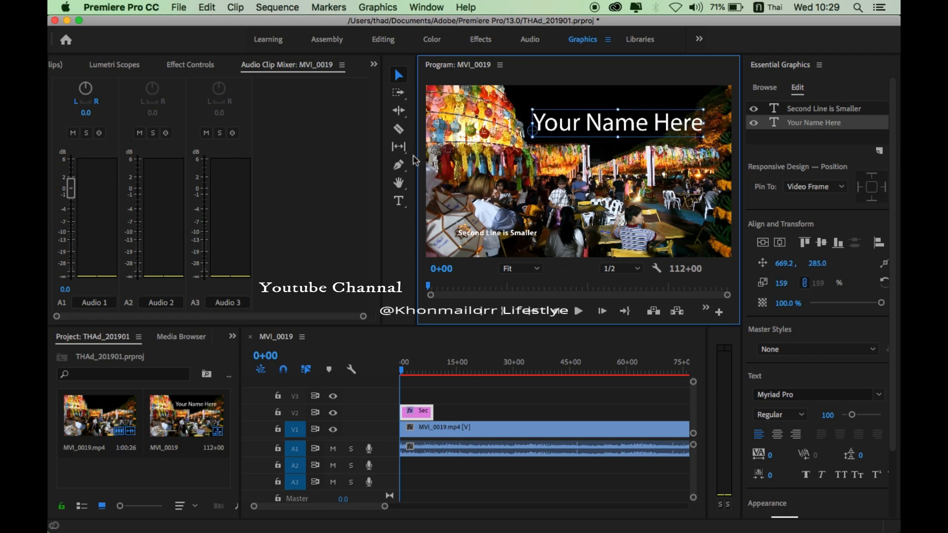
- Replace the "Your Name Here" text with the Thai word "บรรยากาศ"
{"action": "left_click", "coordinate": [399, 200]}
{"action": "left_click_drag", "start_coordinate": [534, 123], "coordinate": [710, 132]}
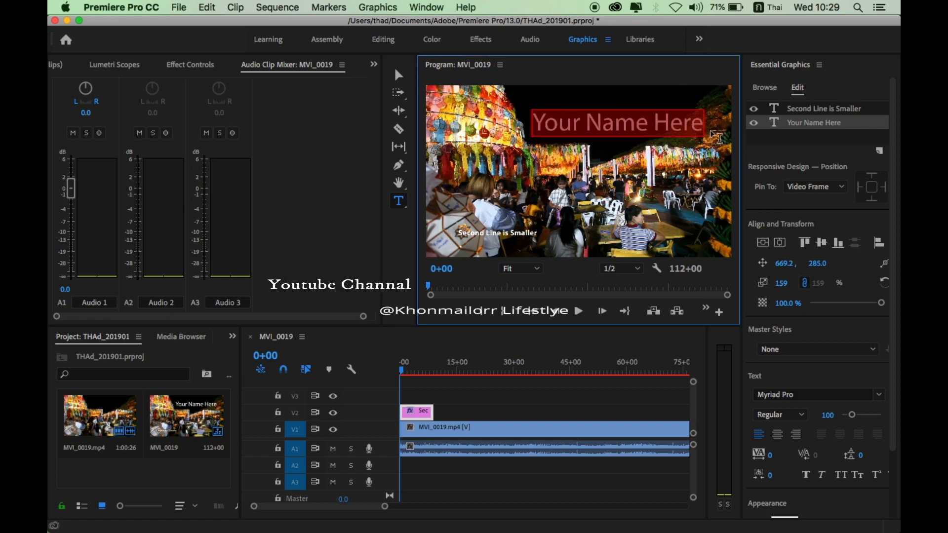
{"action": "type", "text": "ง"}
{"action": "key", "text": "BackSpace"}
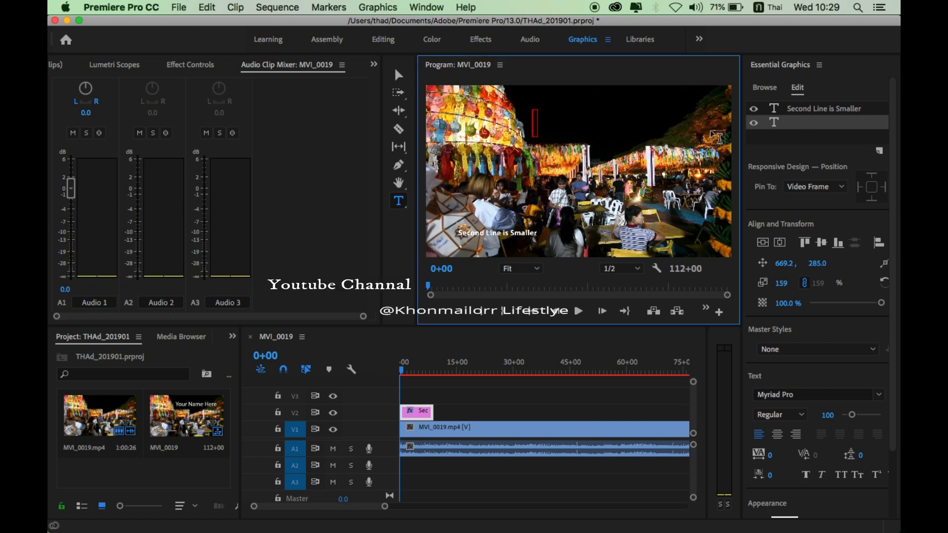
{"action": "type", "text": "บรร"}
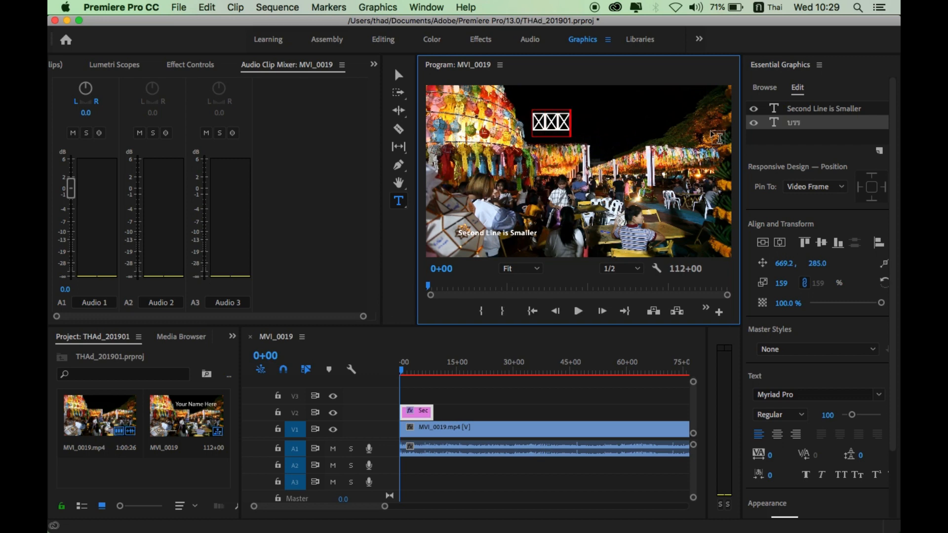
{"action": "type", "text": "ยา"}
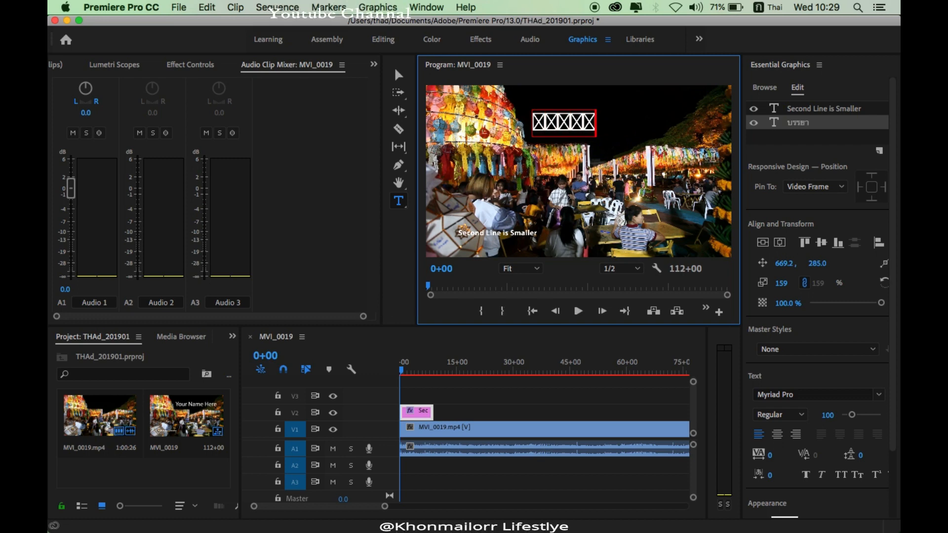
{"action": "type", "text": "กา"}
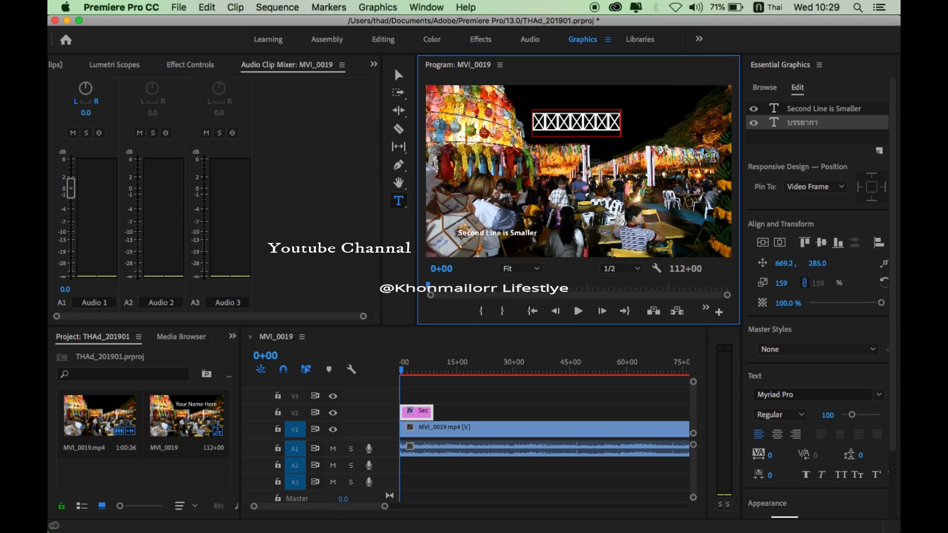
{"action": "type", "text": "ศ"}
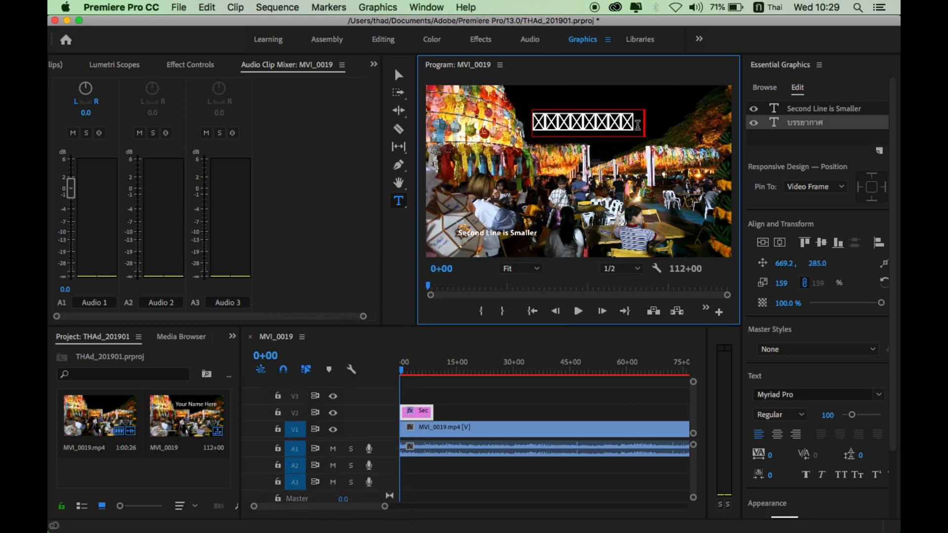
- Set the font of the whole Thai title line to NP Naipol All in One
{"action": "left_click_drag", "start_coordinate": [636, 123], "coordinate": [523, 126]}
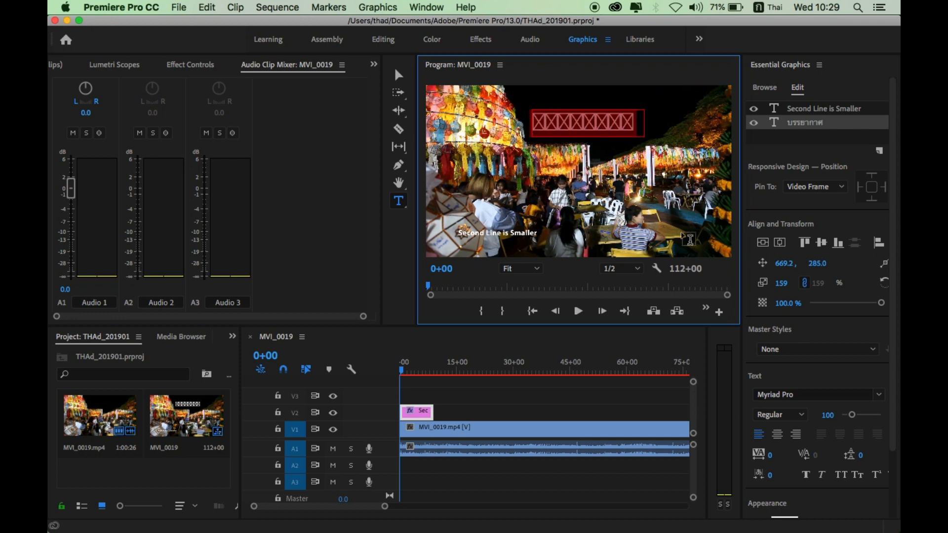
{"action": "left_click", "coordinate": [872, 398]}
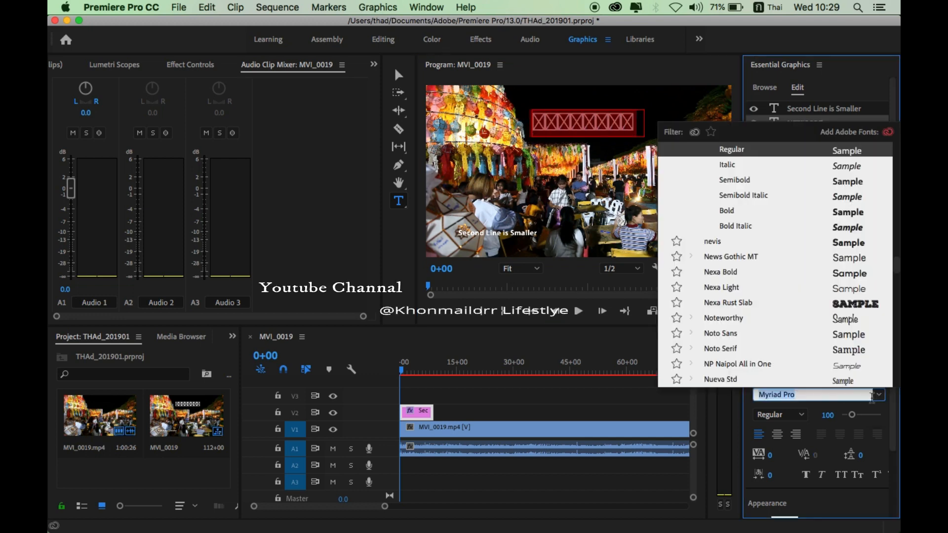
{"action": "scroll", "coordinate": [712, 244], "scroll_direction": "down", "scroll_amount": 10}
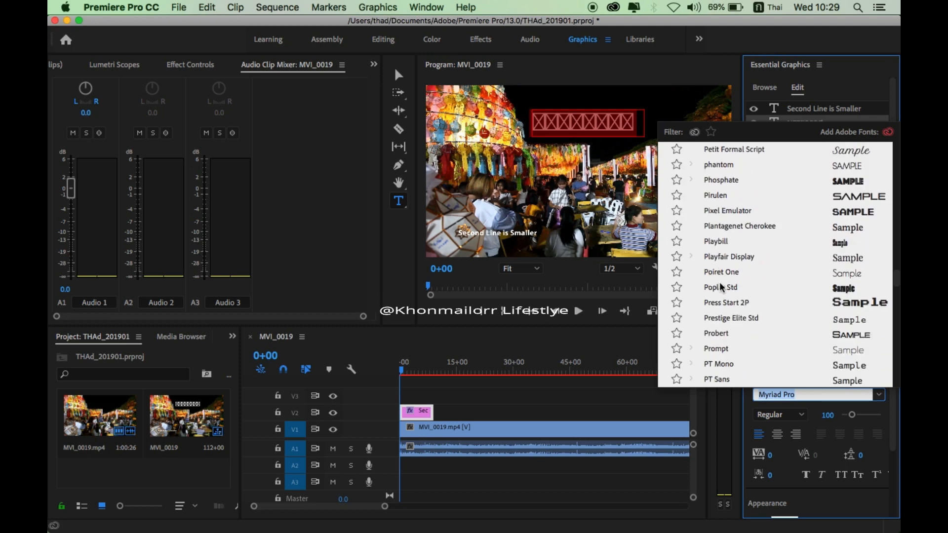
{"action": "scroll", "coordinate": [721, 287], "scroll_direction": "up", "scroll_amount": 8}
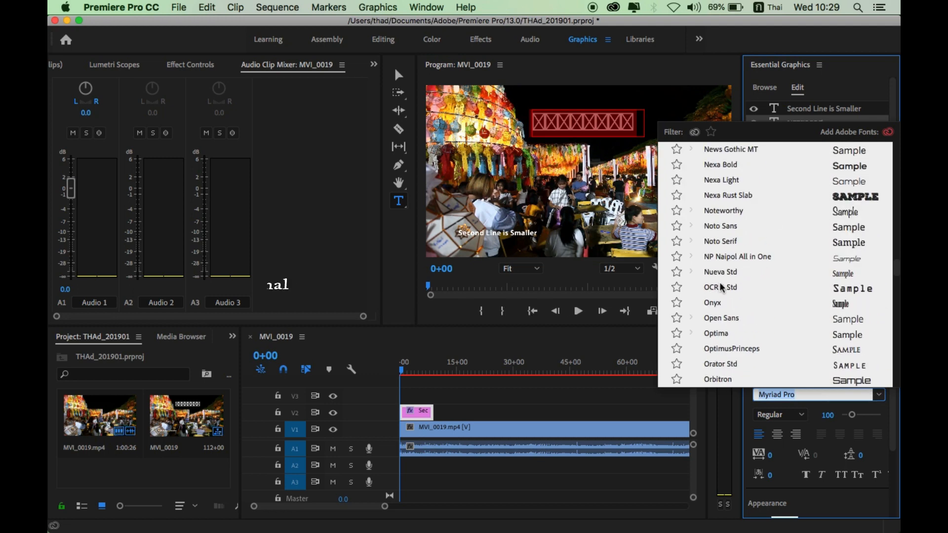
{"action": "left_click", "coordinate": [736, 258]}
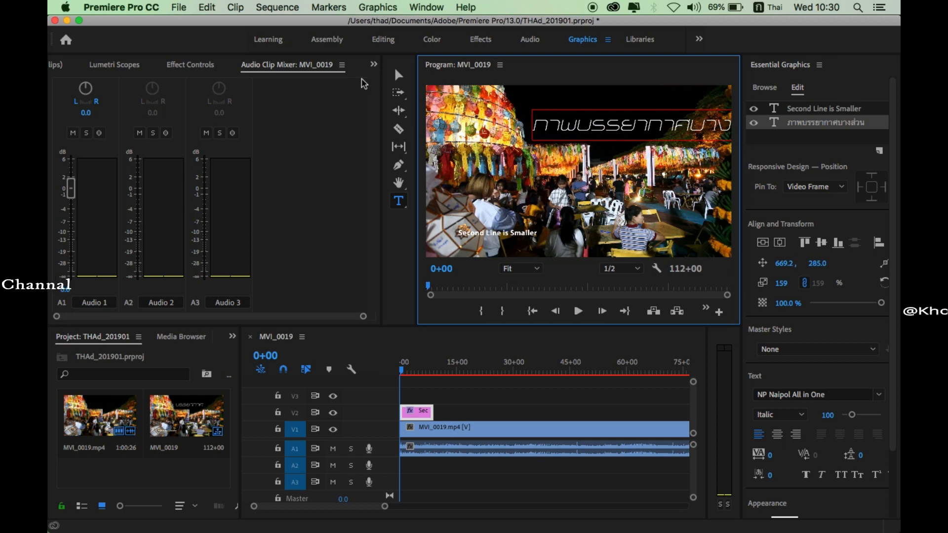
- Shrink the Thai title to about 52% and move it to about 287, 102 along the upper edge of the frame
{"action": "left_click", "coordinate": [398, 74]}
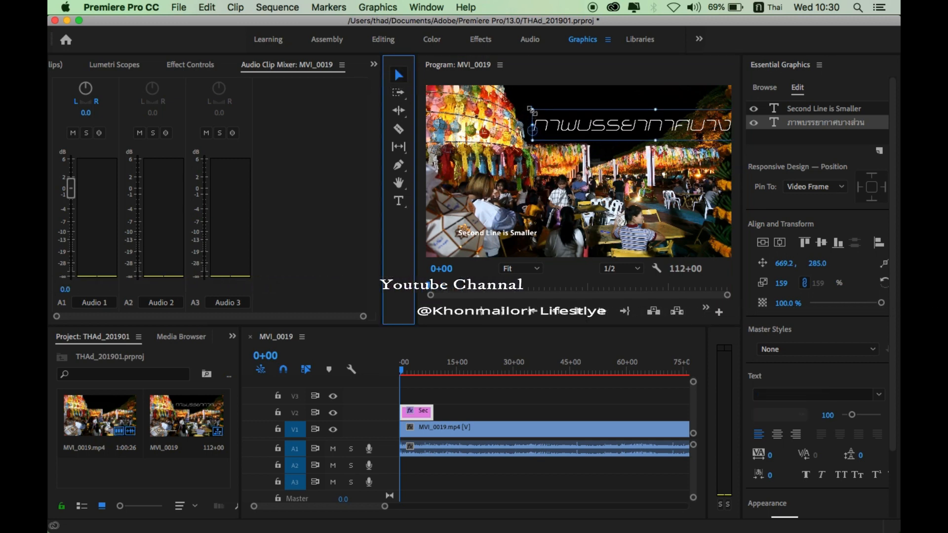
{"action": "mouse_move", "coordinate": [528, 114]}
{"action": "left_mouse_down"}
{"action": "mouse_move", "coordinate": [570, 124]}
{"action": "mouse_move", "coordinate": [523, 114]}
{"action": "left_mouse_up"}
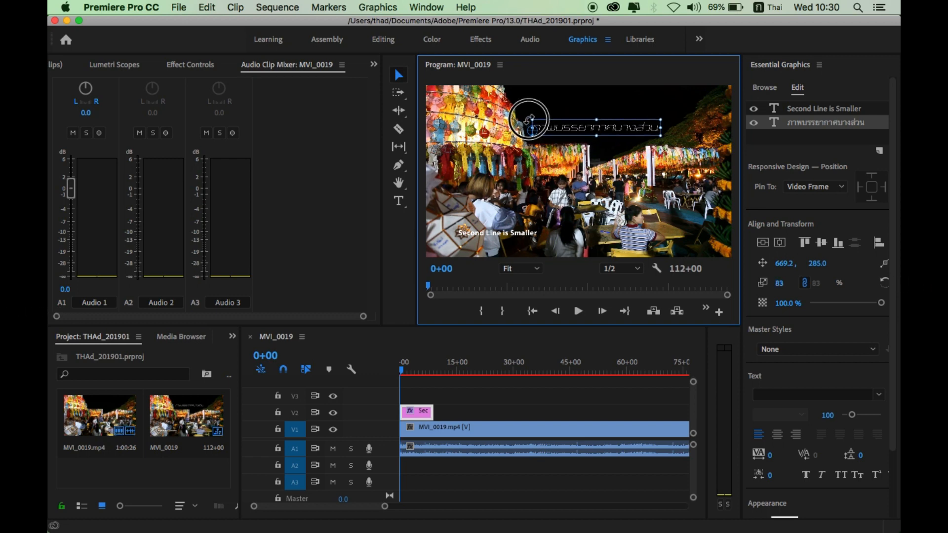
{"action": "left_click_drag", "start_coordinate": [612, 134], "coordinate": [601, 107]}
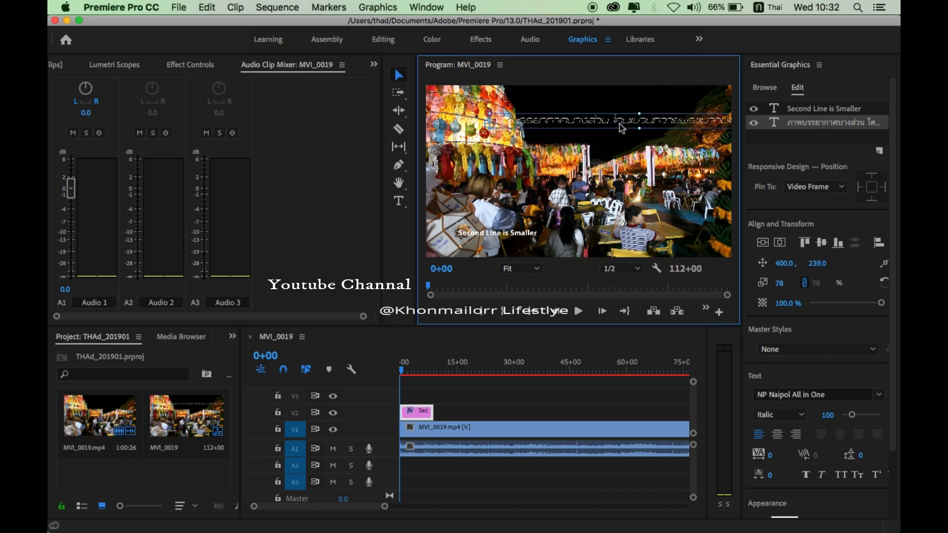
{"action": "left_click_drag", "start_coordinate": [612, 98], "coordinate": [594, 115]}
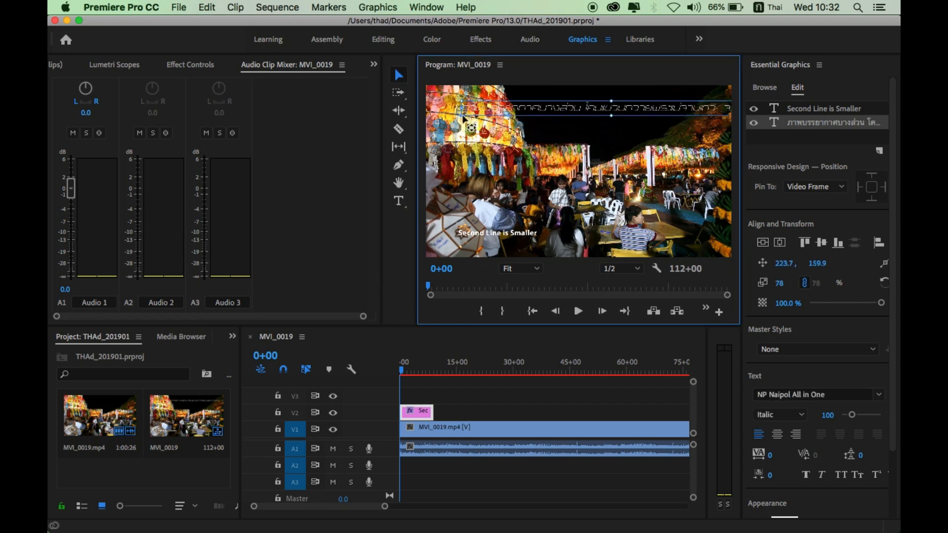
{"action": "left_click_drag", "start_coordinate": [464, 118], "coordinate": [466, 104]}
{"action": "left_click_drag", "start_coordinate": [535, 102], "coordinate": [565, 101]}
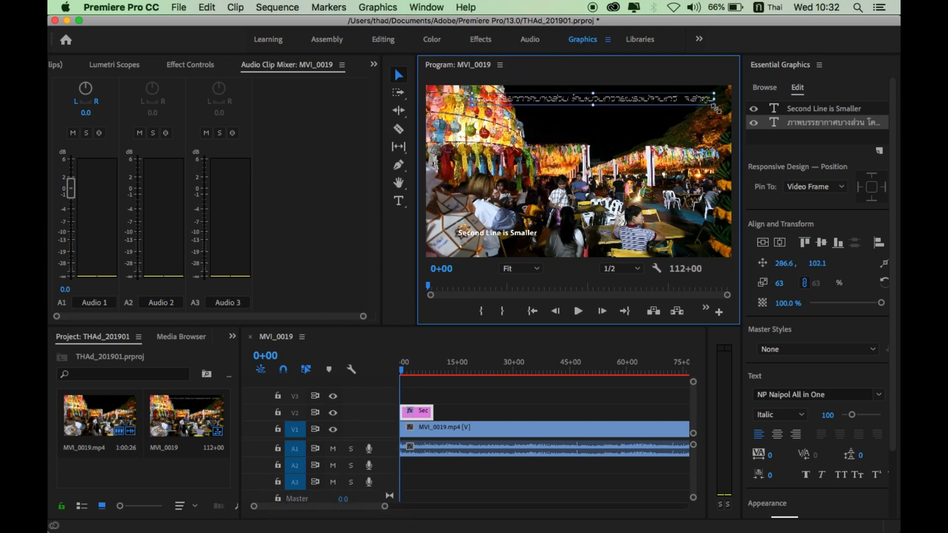
{"action": "left_click_drag", "start_coordinate": [714, 108], "coordinate": [702, 106]}
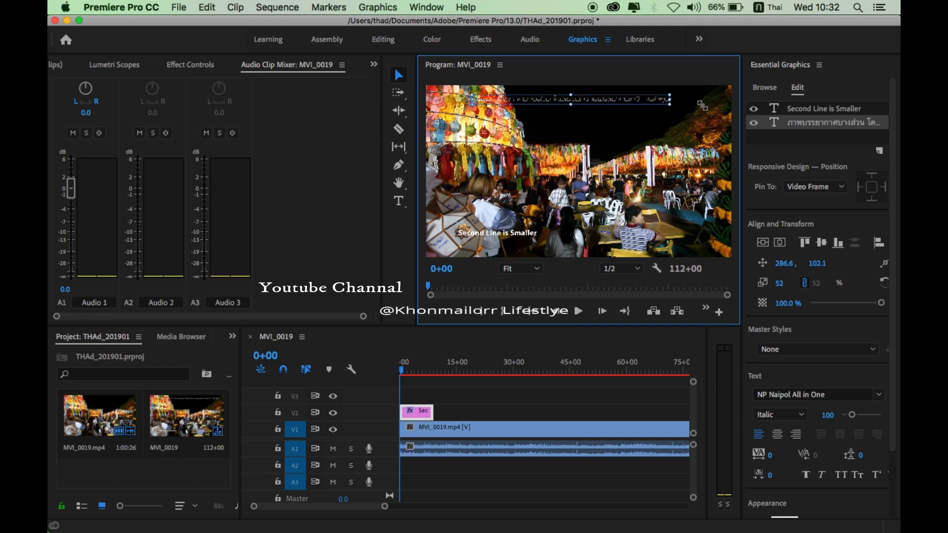
- Move the Thai title over the dark sky and place the "Canon 5D ii EF 17-40L f4 lens" line beneath it at 573.9, 176.0, scaled to 67%
{"action": "left_click_drag", "start_coordinate": [606, 102], "coordinate": [651, 97]}
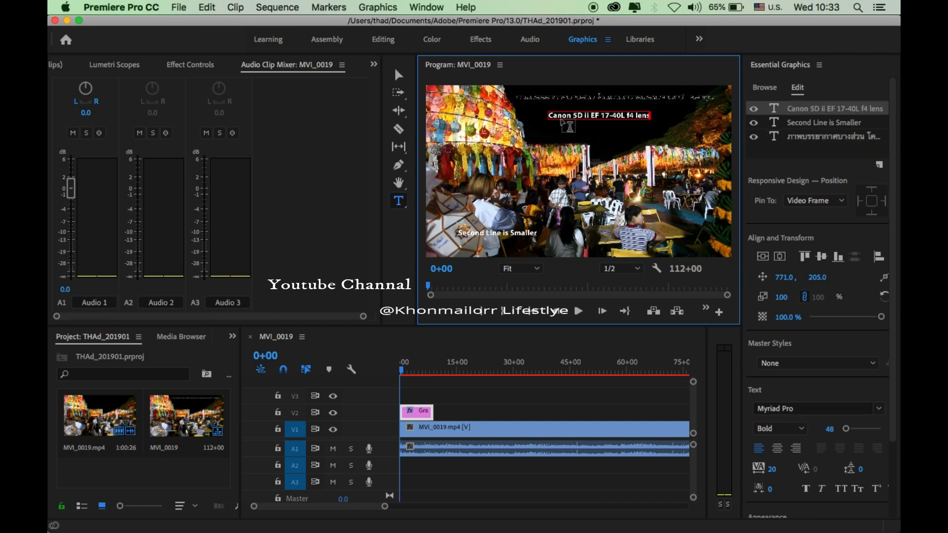
{"action": "left_click", "coordinate": [398, 75]}
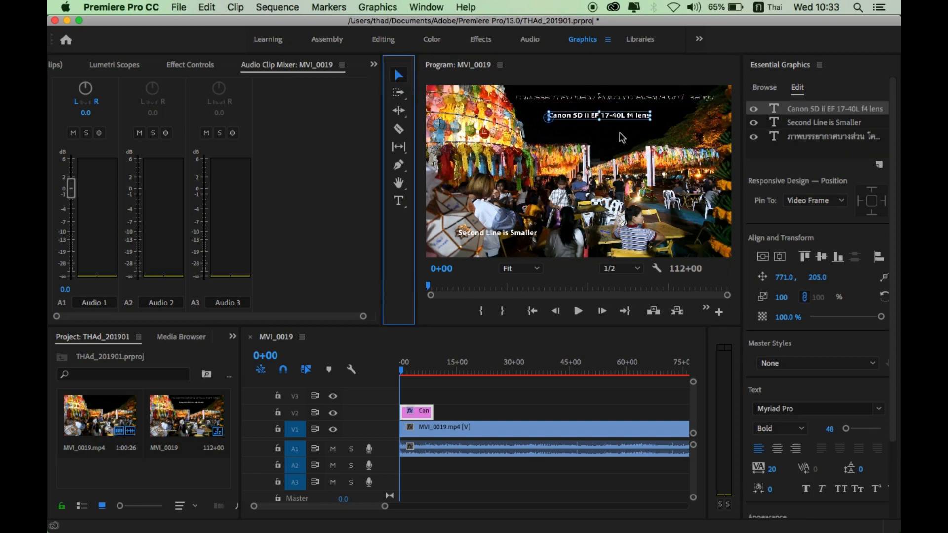
{"action": "left_click_drag", "start_coordinate": [652, 122], "coordinate": [646, 122]}
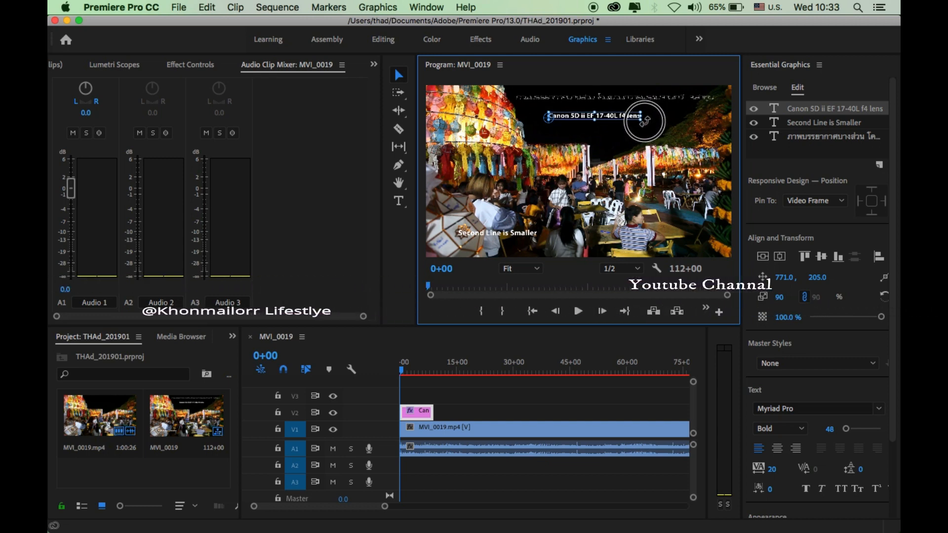
{"action": "left_click_drag", "start_coordinate": [647, 121], "coordinate": [569, 117]}
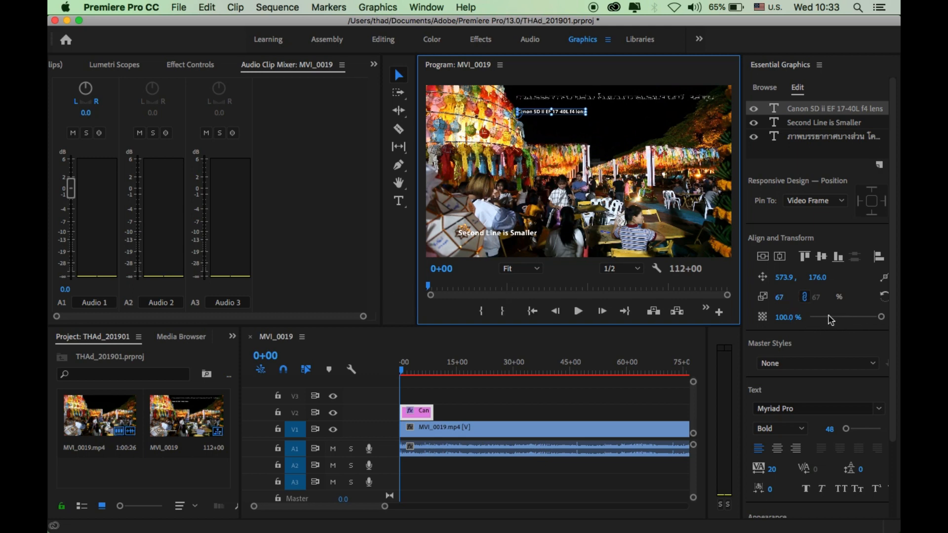
- Lower the opacity of the "Canon 5D ii EF 17-40L f4 lens" line to about 63%
{"action": "left_click_drag", "start_coordinate": [881, 322], "coordinate": [856, 336]}
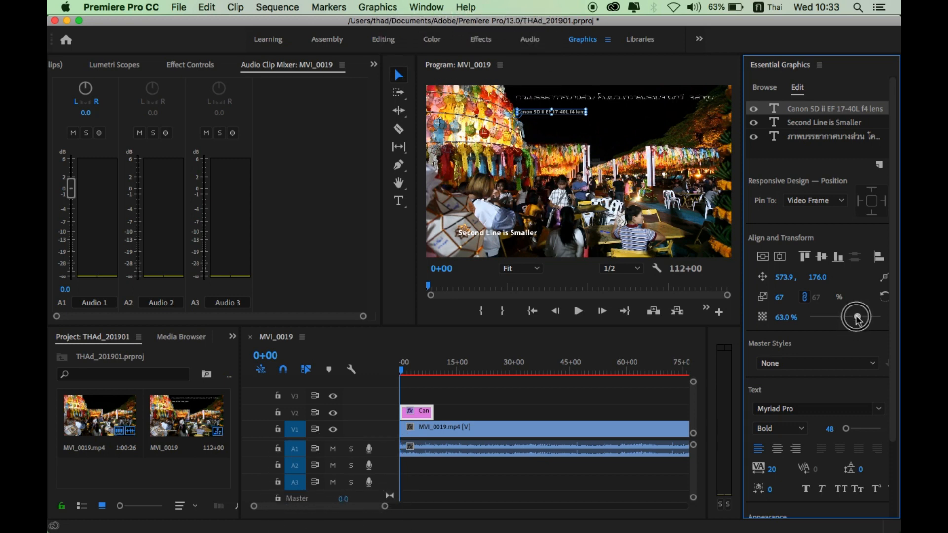
{"action": "left_click_drag", "start_coordinate": [859, 318], "coordinate": [854, 319]}
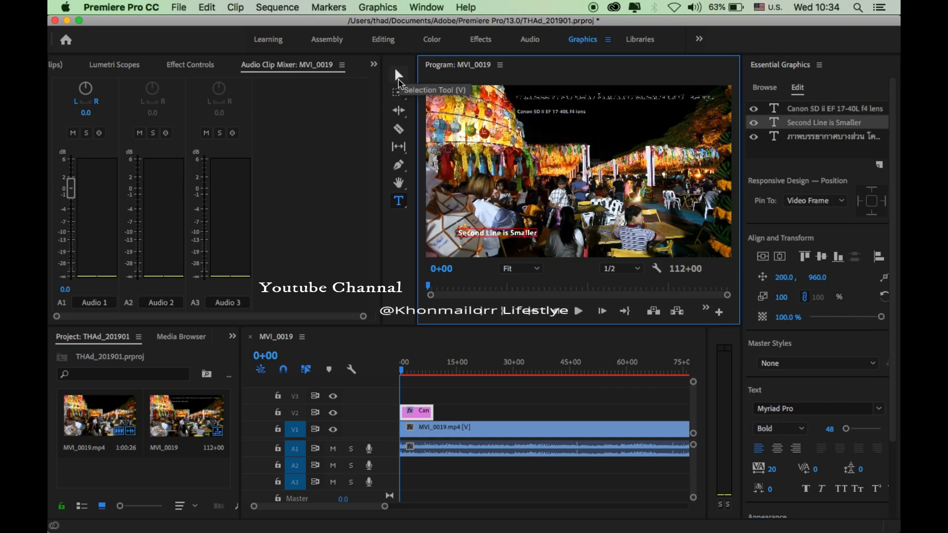
- Move the "Second Line is Smaller" text up into the dark sky beside the Canon line
{"action": "left_click", "coordinate": [399, 74]}
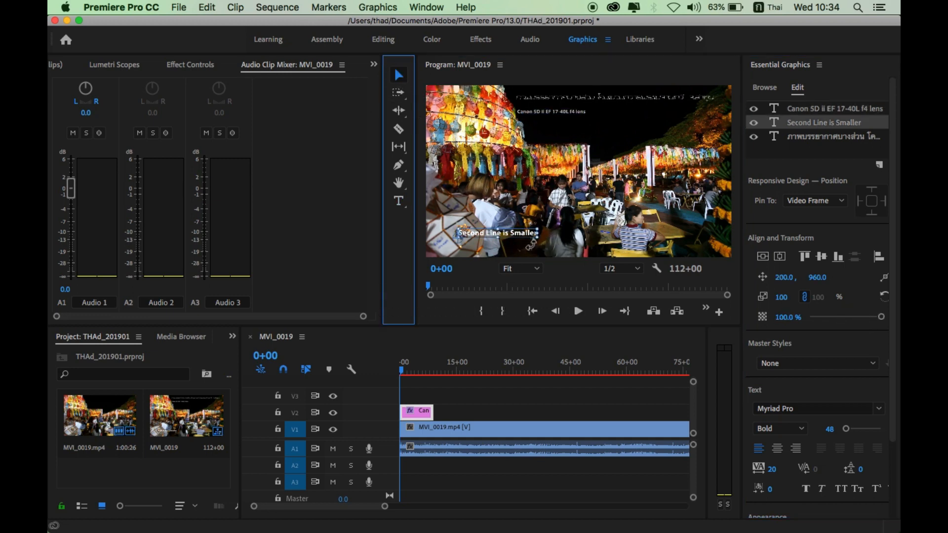
{"action": "left_click_drag", "start_coordinate": [535, 238], "coordinate": [617, 135]}
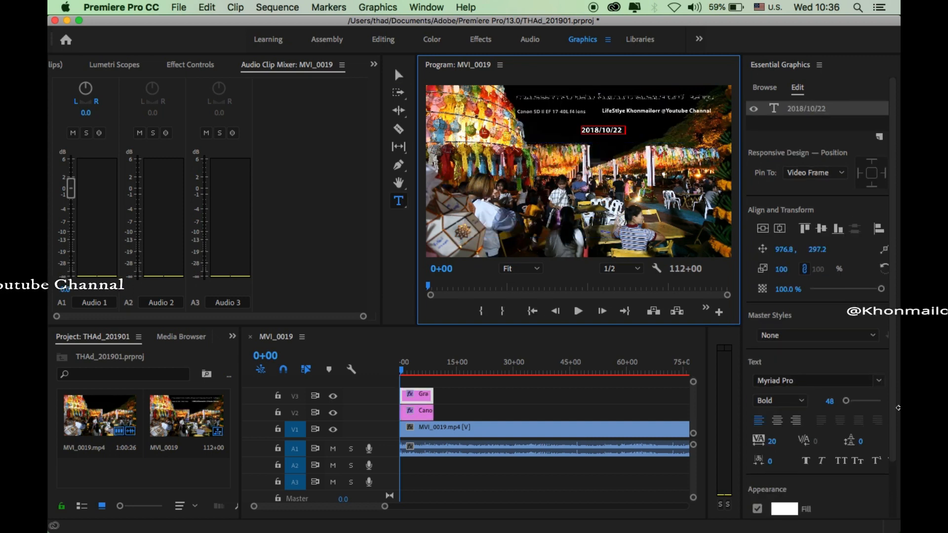
- Lower the opacity of the "2018/10/22" date text to 41.7%
{"action": "left_click", "coordinate": [870, 290]}
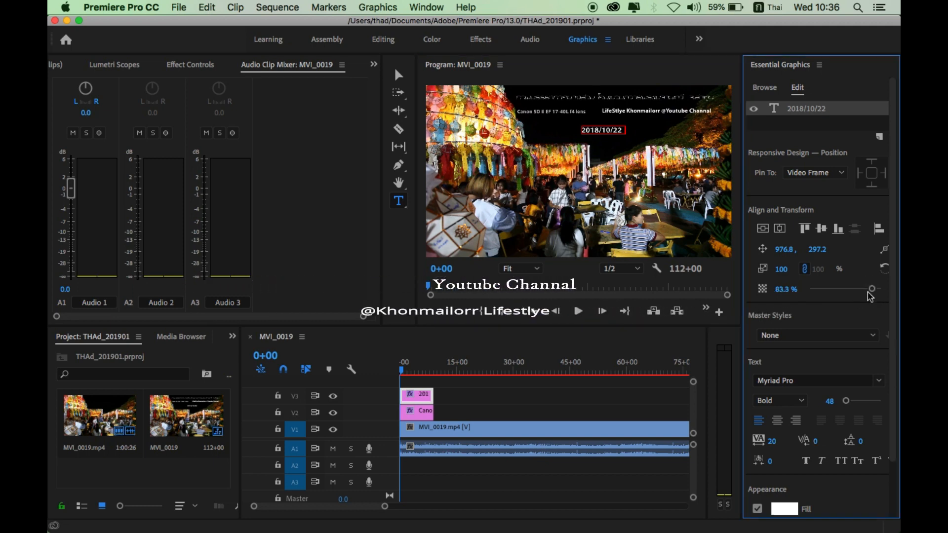
{"action": "left_click_drag", "start_coordinate": [861, 295], "coordinate": [858, 295]}
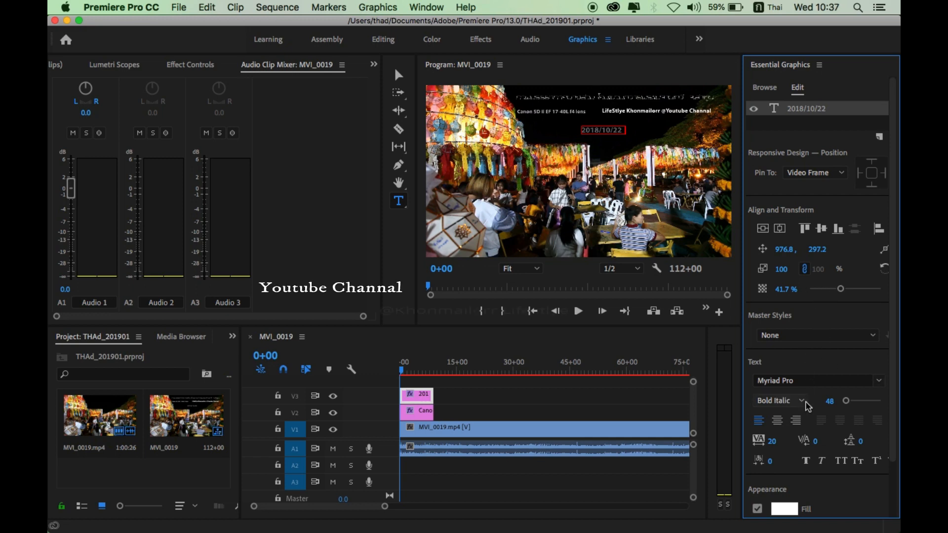
- Select the whole "2018/10/22" text and change its fill colour to the muted olive green B3BD86
{"action": "scroll", "coordinate": [814, 489], "scroll_direction": "down", "scroll_amount": 3}
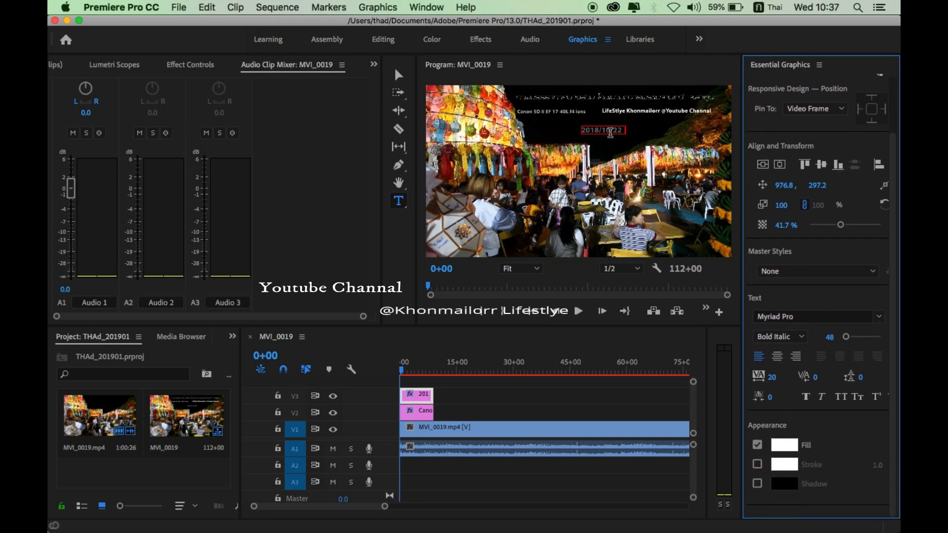
{"action": "left_click", "coordinate": [584, 132]}
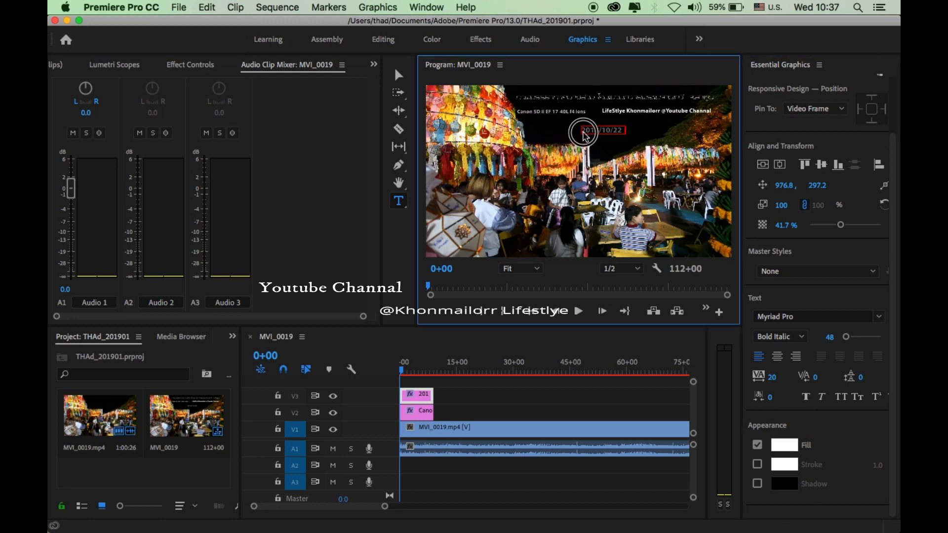
{"action": "left_click_drag", "start_coordinate": [606, 136], "coordinate": [634, 138]}
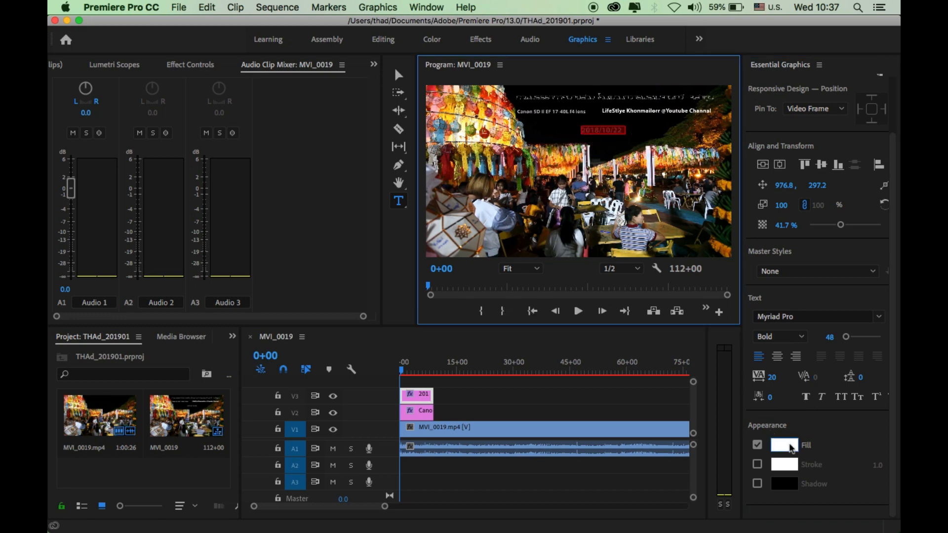
{"action": "left_click", "coordinate": [792, 449]}
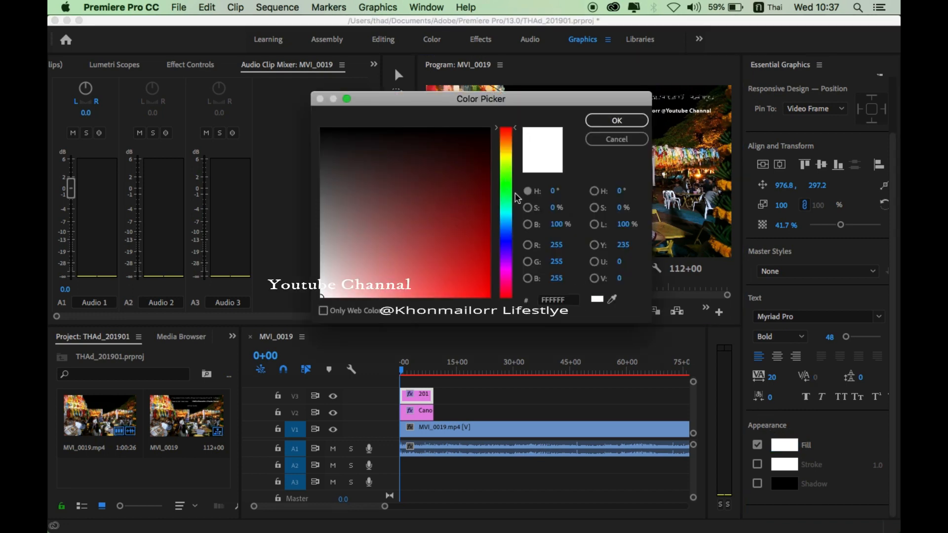
{"action": "left_click", "coordinate": [505, 165]}
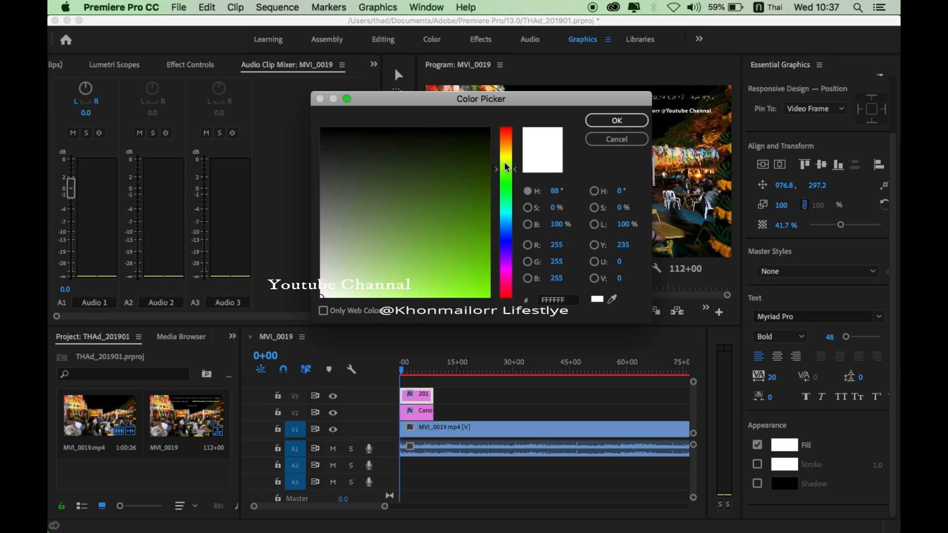
{"action": "left_click_drag", "start_coordinate": [505, 164], "coordinate": [505, 161]}
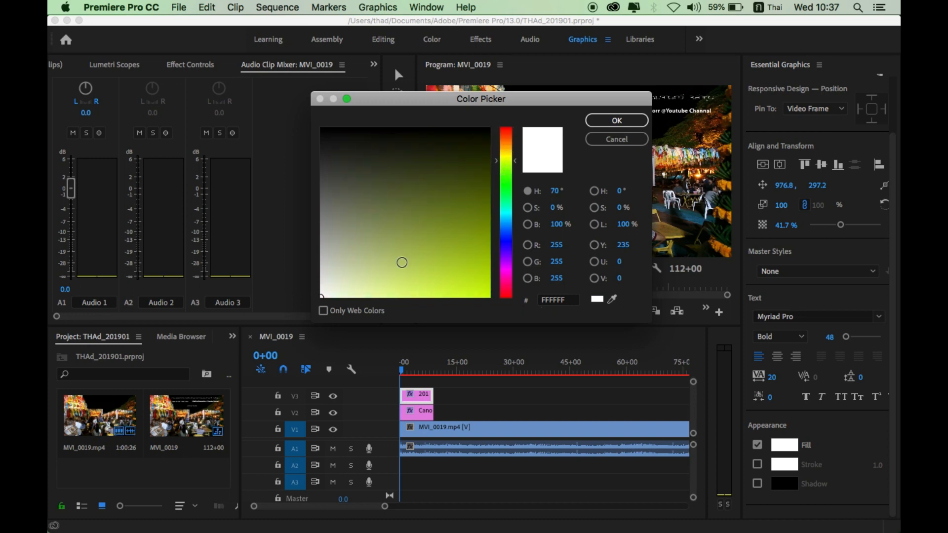
{"action": "left_click", "coordinate": [386, 249]}
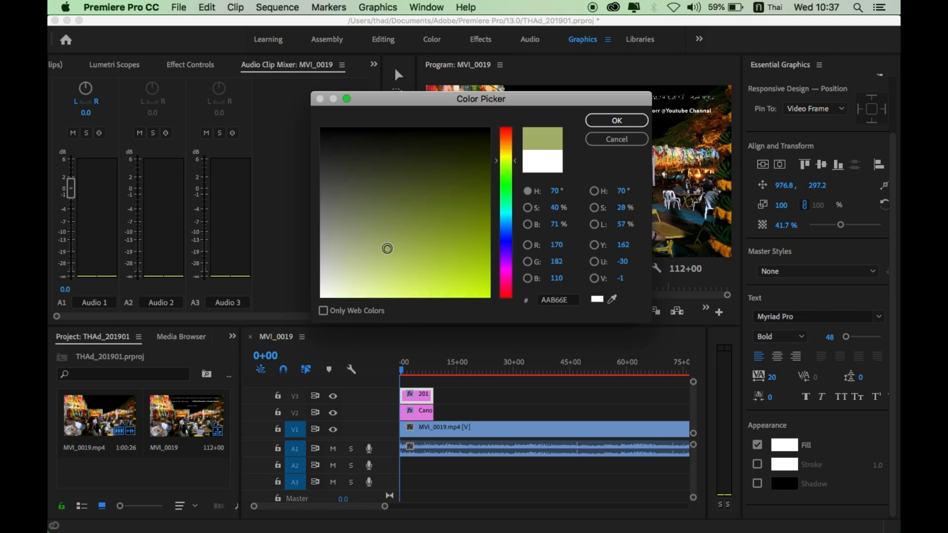
{"action": "left_click", "coordinate": [380, 249]}
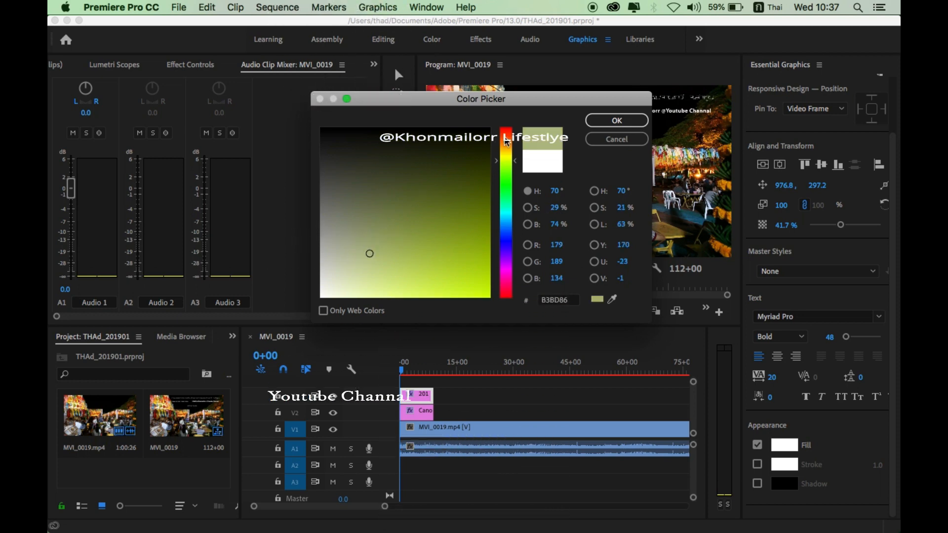
{"action": "left_click", "coordinate": [617, 121]}
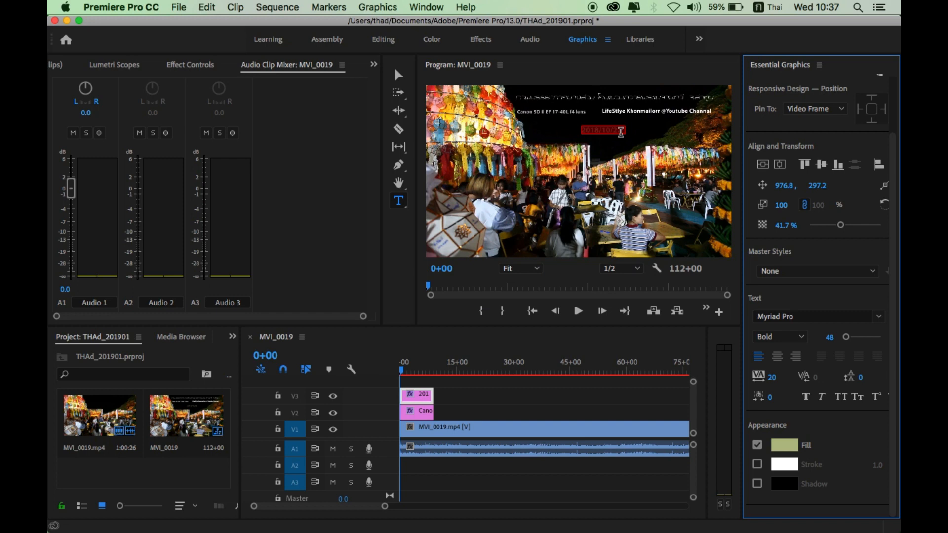
- Scale the "2018/10/22" date text to 85% and lower its opacity to 32.4%
{"action": "left_click", "coordinate": [398, 78]}
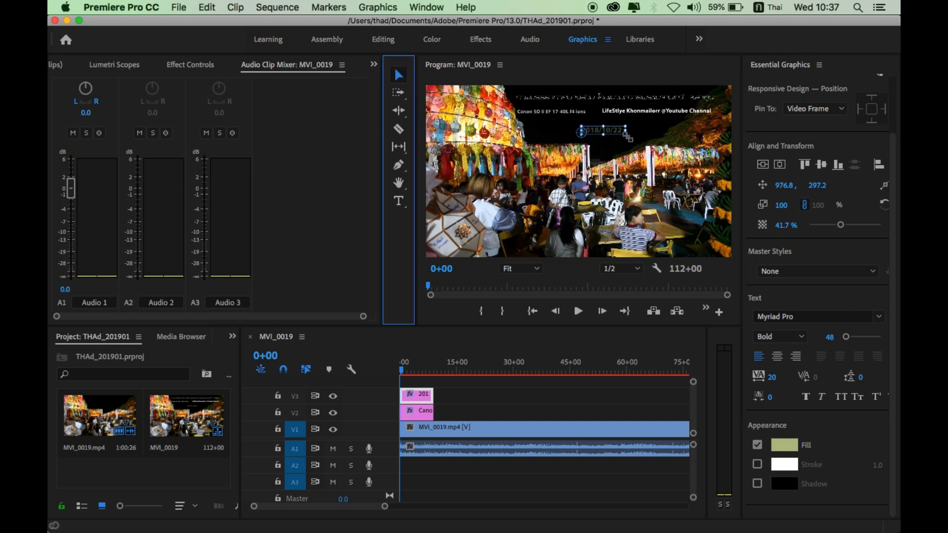
{"action": "left_click_drag", "start_coordinate": [626, 138], "coordinate": [679, 136]}
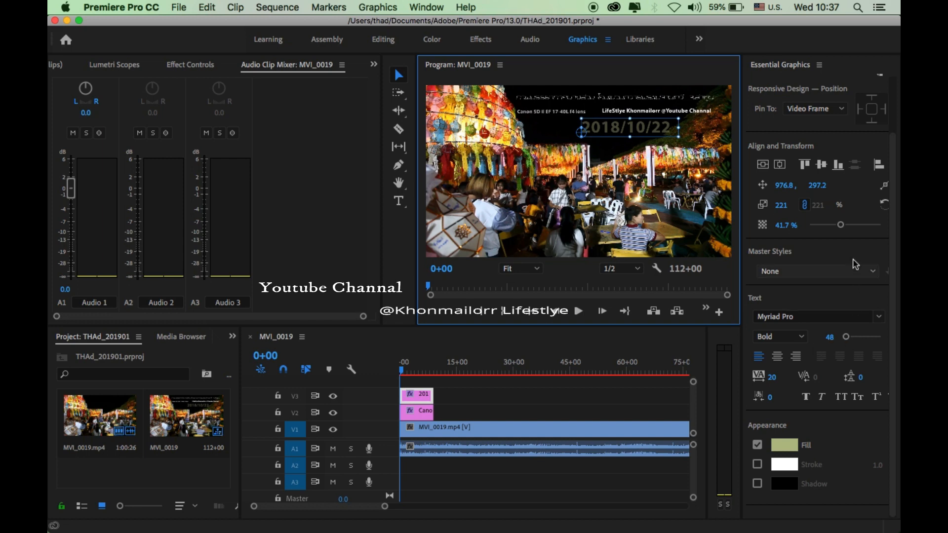
{"action": "left_click", "coordinate": [856, 225]}
{"action": "key", "text": "ctrl+space"}
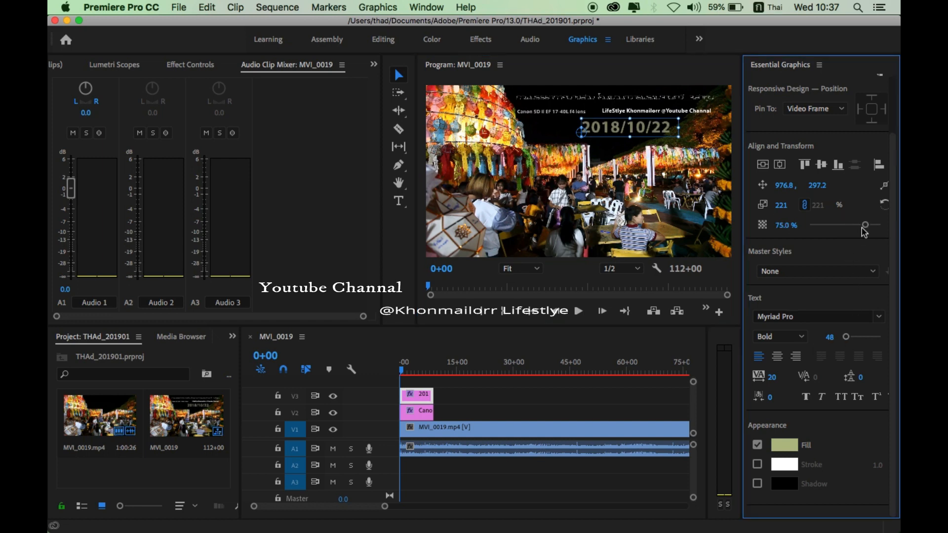
{"action": "left_click_drag", "start_coordinate": [871, 235], "coordinate": [841, 239]}
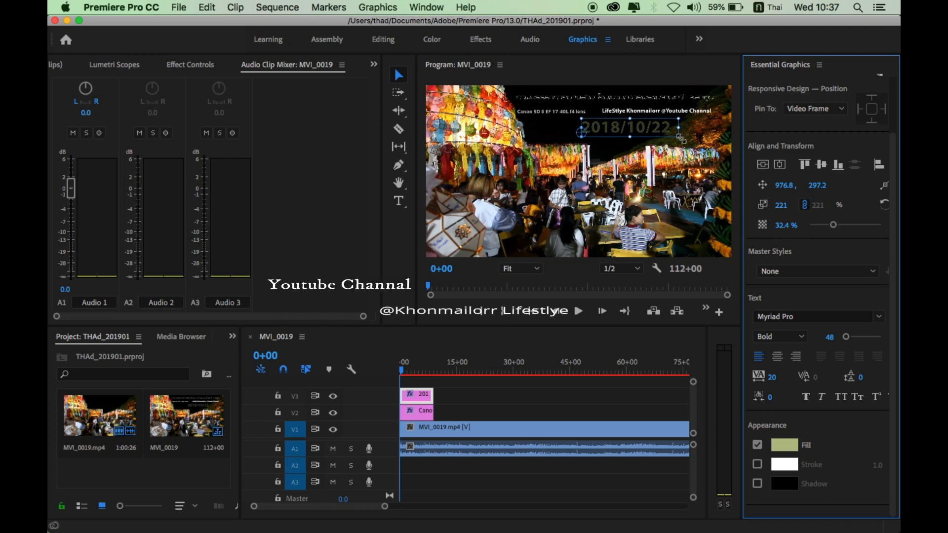
{"action": "left_click_drag", "start_coordinate": [681, 139], "coordinate": [637, 132]}
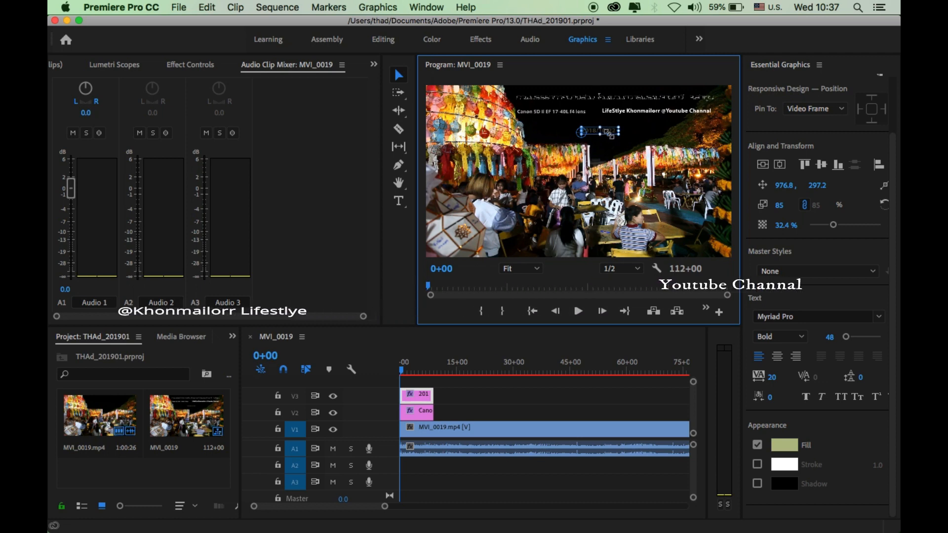
- Position the playhead on the timeline just past the ends of the two title clips on V2 and V3
{"action": "left_click", "coordinate": [440, 372]}
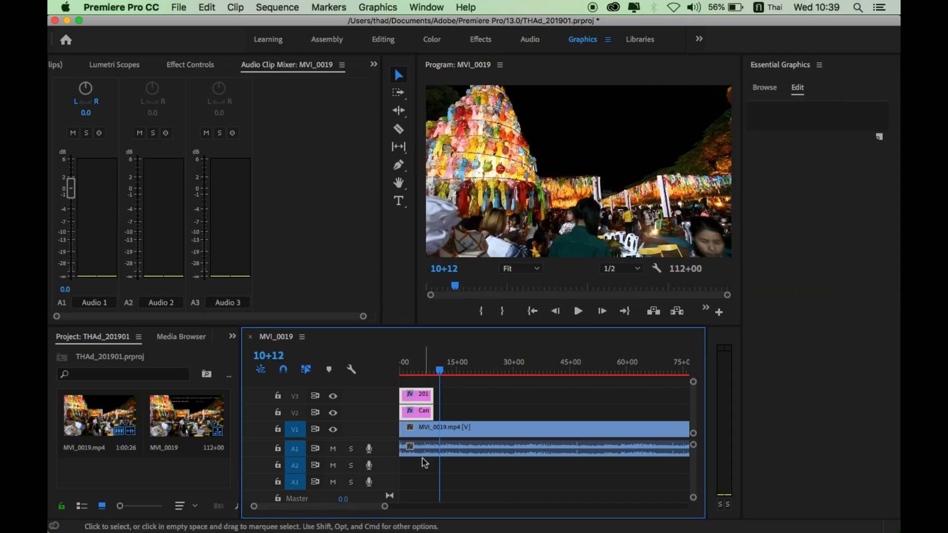
{"action": "left_click_drag", "start_coordinate": [386, 507], "coordinate": [328, 507]}
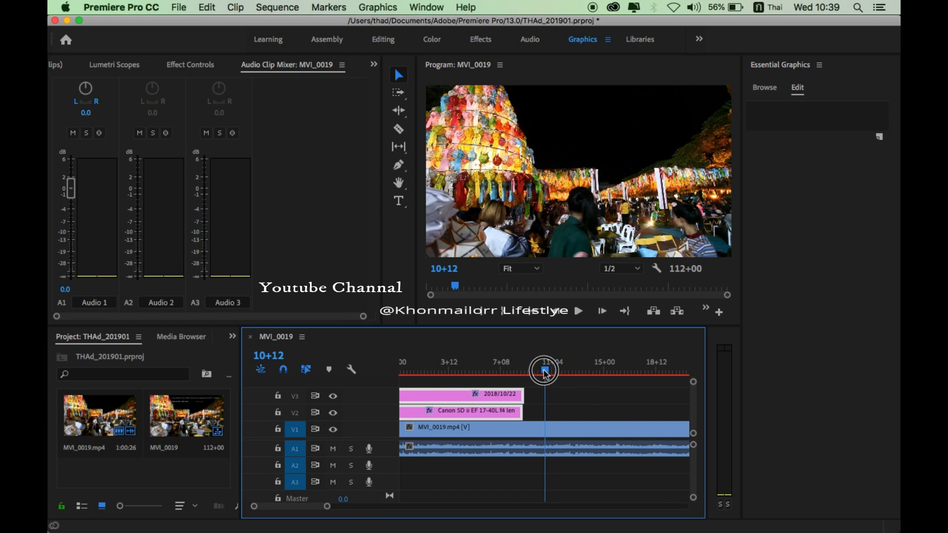
{"action": "left_click_drag", "start_coordinate": [545, 373], "coordinate": [538, 376]}
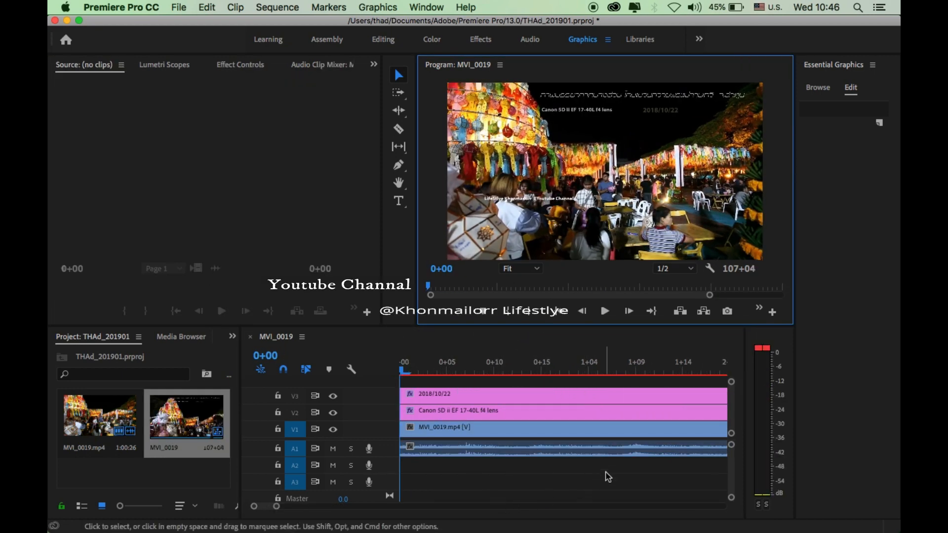
{"action": "key", "text": "ctrl+space"}
{"action": "left_click", "coordinate": [616, 454]}
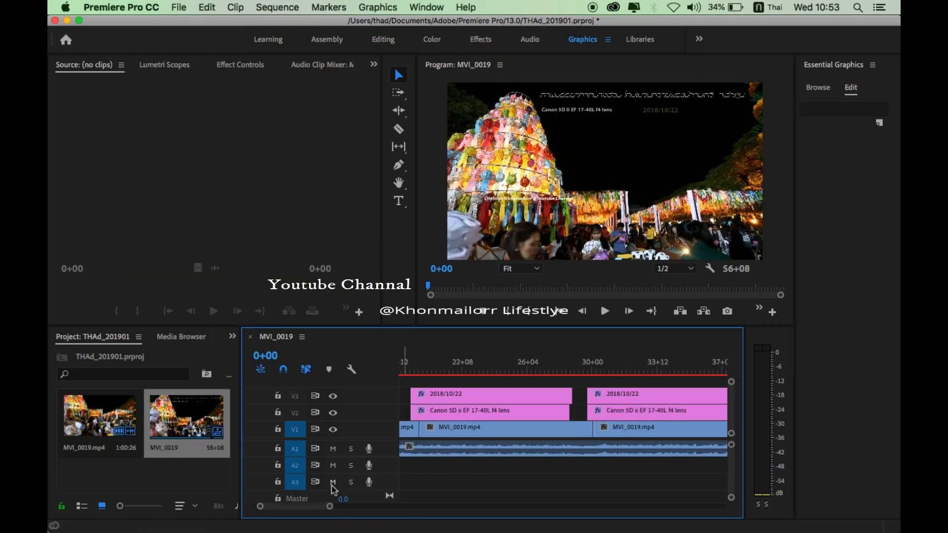
- Trim the start of the last "Canon 5D ii EF 17-40L f4 lens" clip on V2 inward
{"action": "left_click_drag", "start_coordinate": [313, 510], "coordinate": [319, 512]}
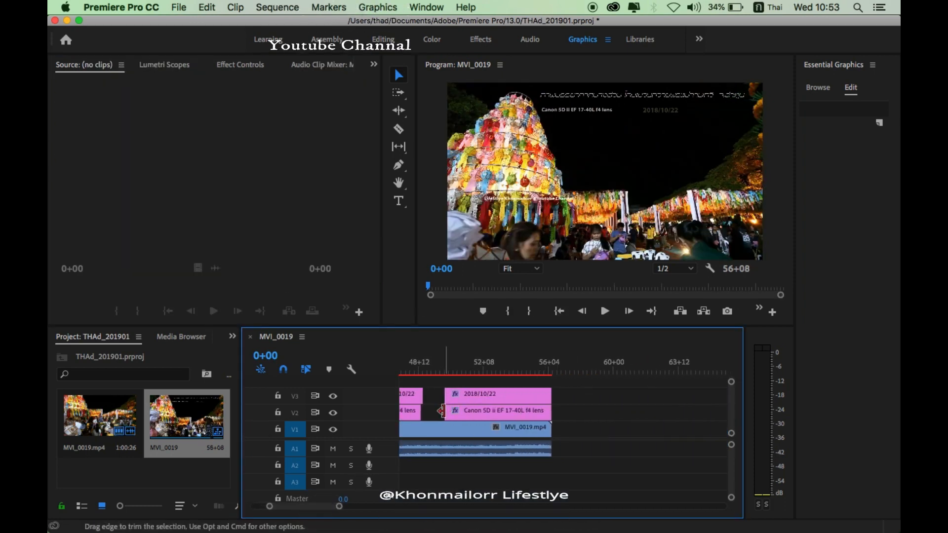
{"action": "left_click_drag", "start_coordinate": [446, 410], "coordinate": [476, 416]}
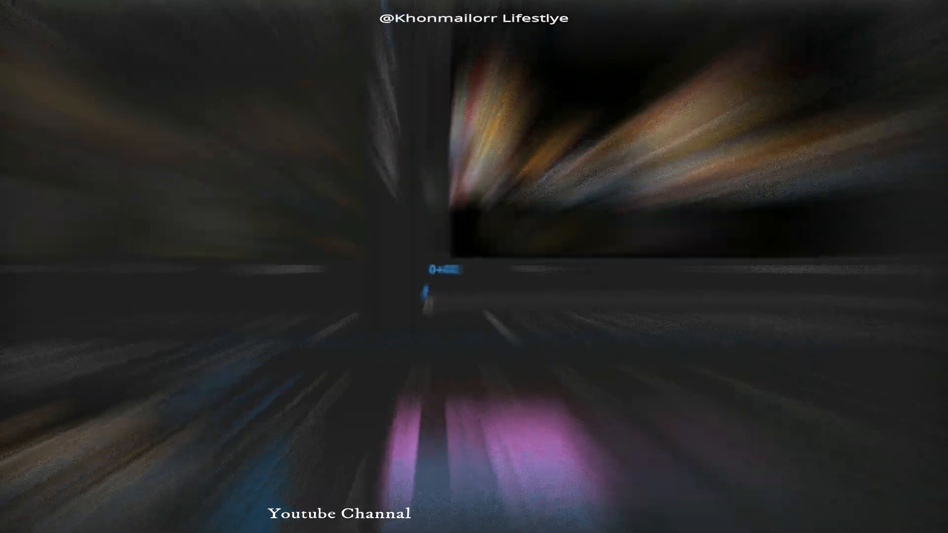